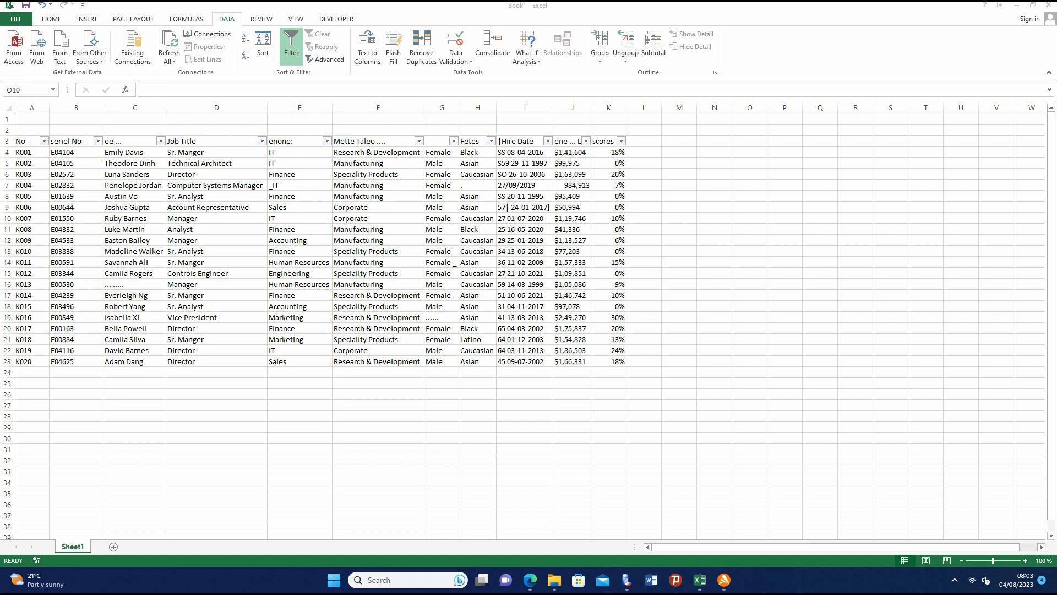
- Select the employee table in A2:K23, remove its header filters and apply them again
mouse_move(46, 580)
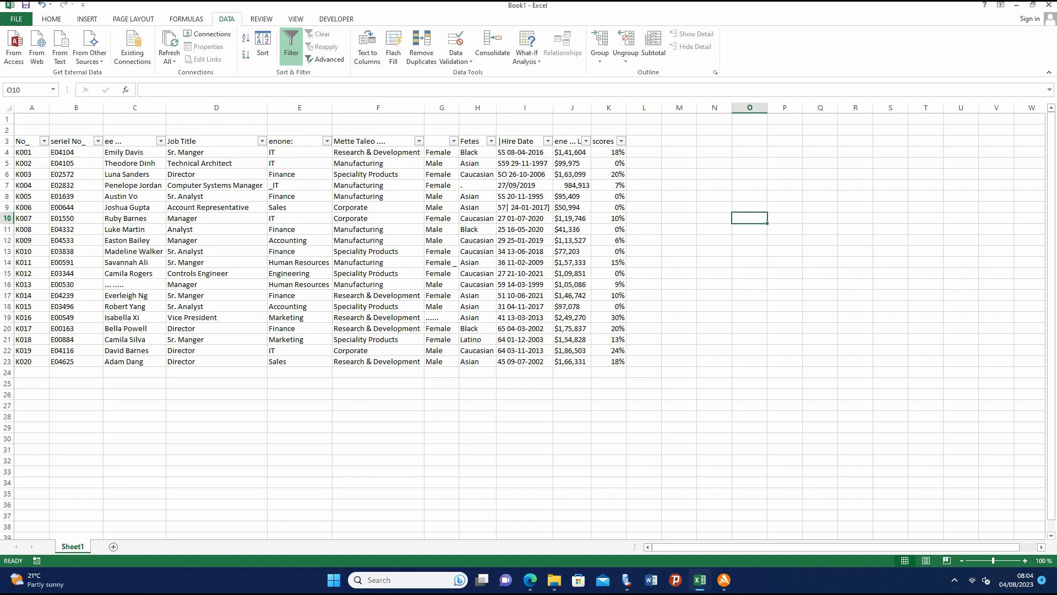
drag(31, 130, 611, 361)
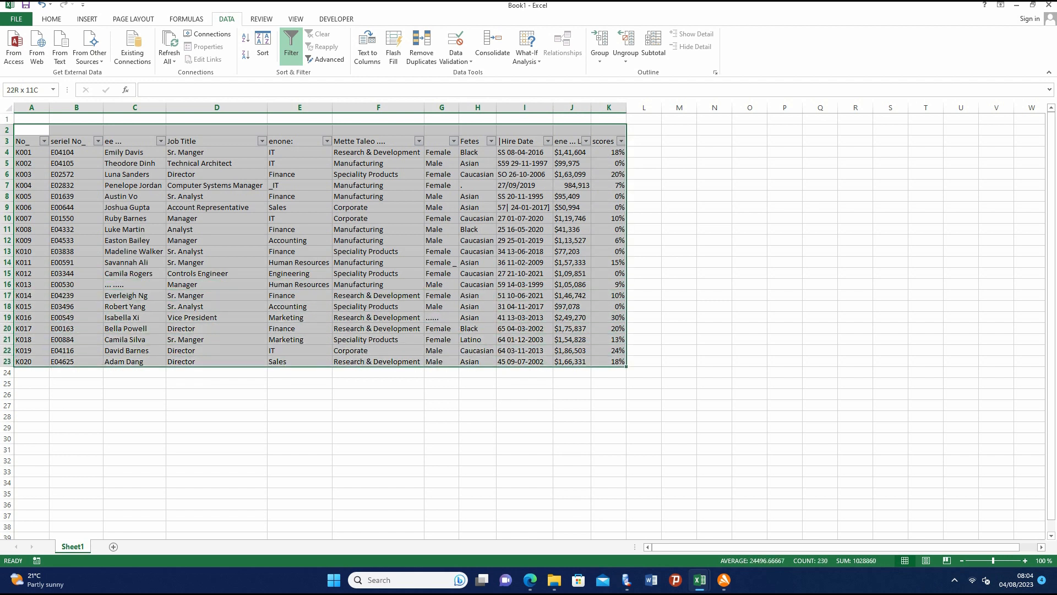
key(ctrl+shift+l)
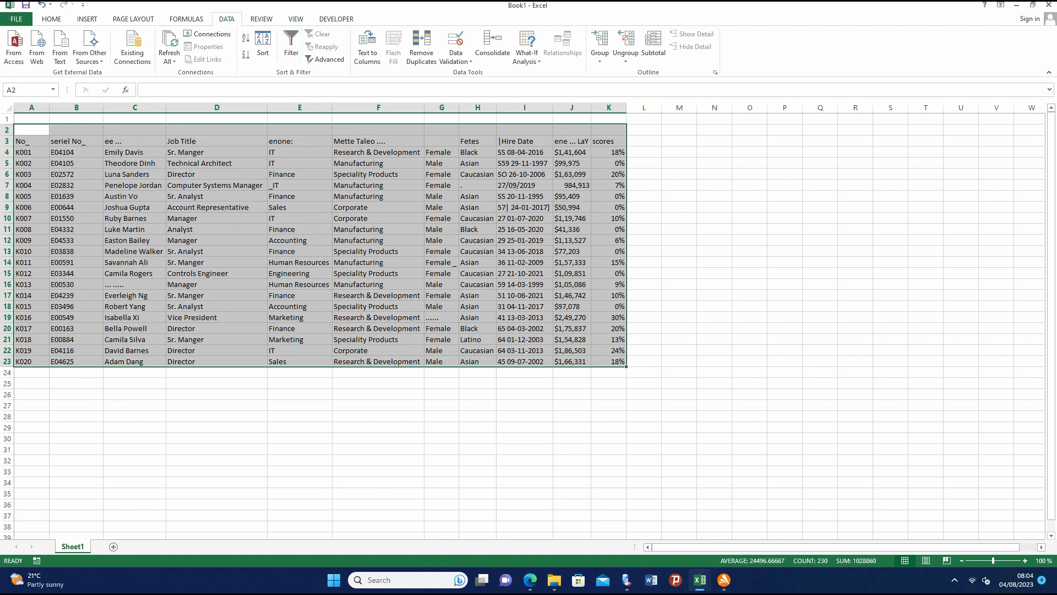
click(52, 19)
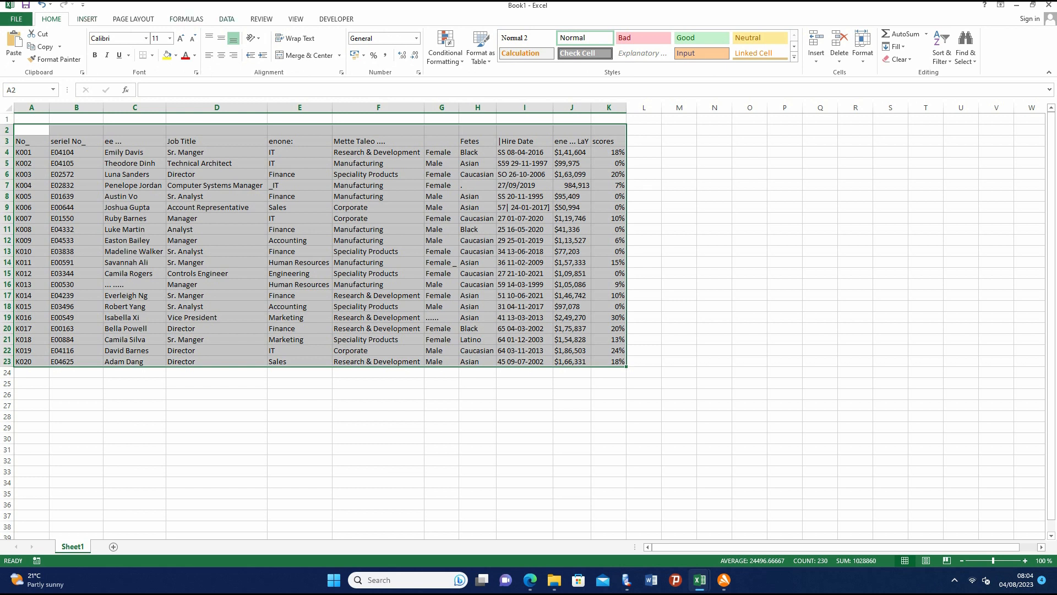
click(227, 19)
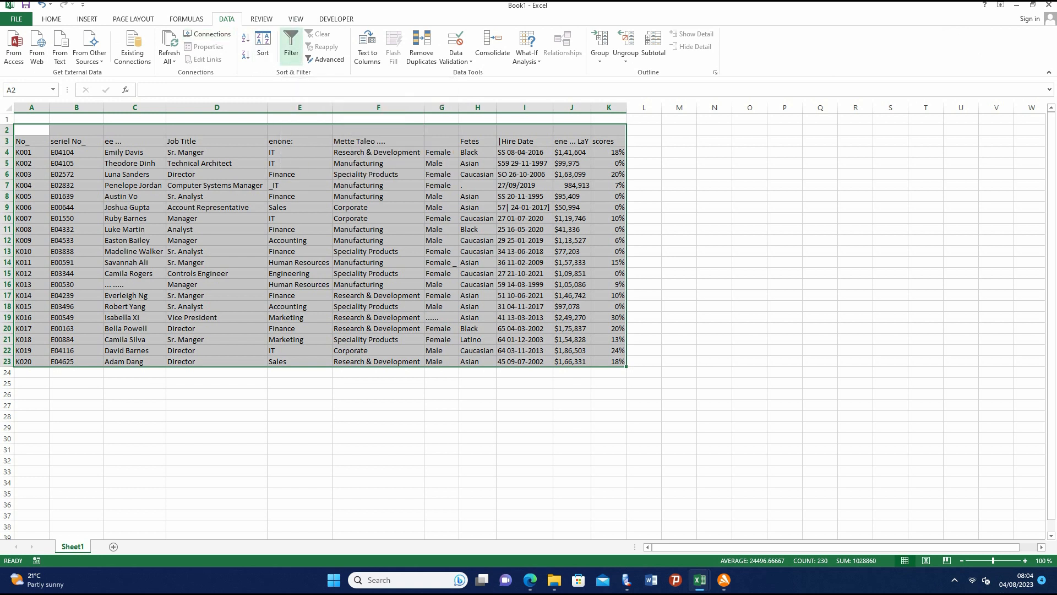
click(291, 46)
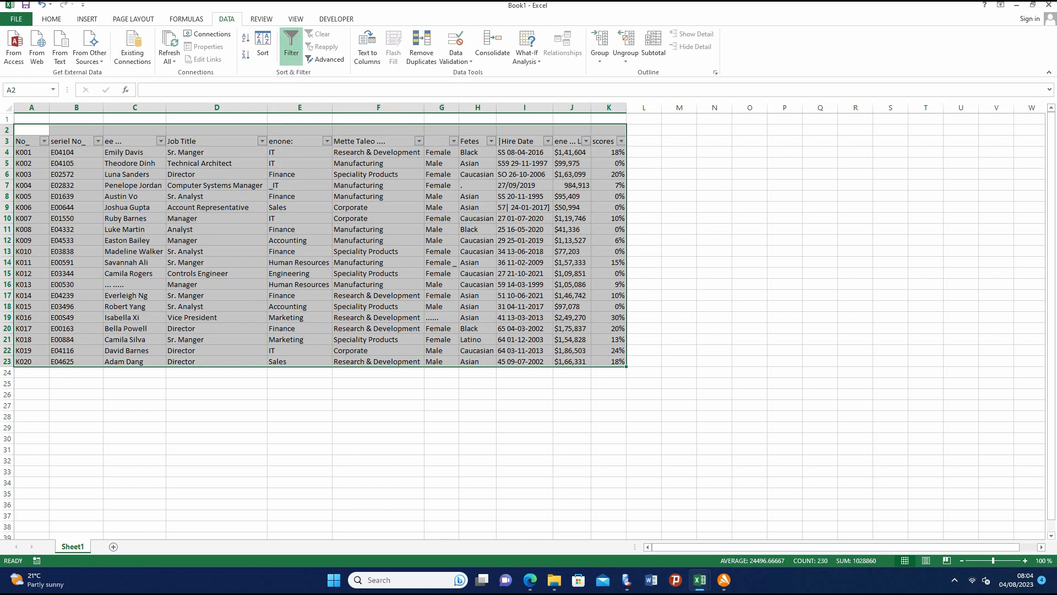
click(300, 129)
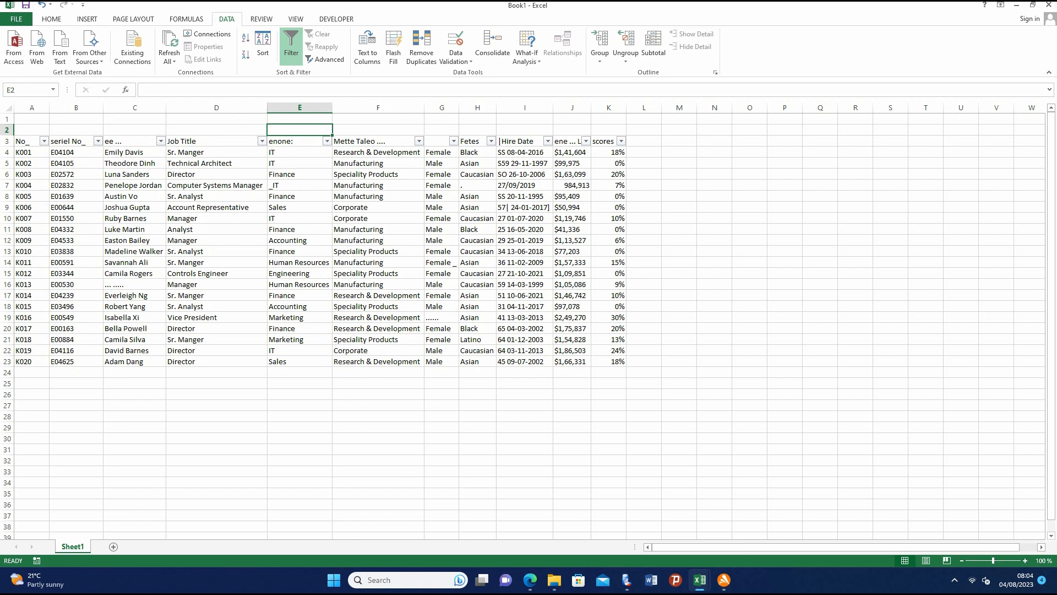
- Filter the "enone:" column of the employee table to show only the _IT entries
click(262, 141)
click(261, 141)
click(327, 141)
click(327, 141)
click(326, 141)
click(326, 141)
click(326, 141)
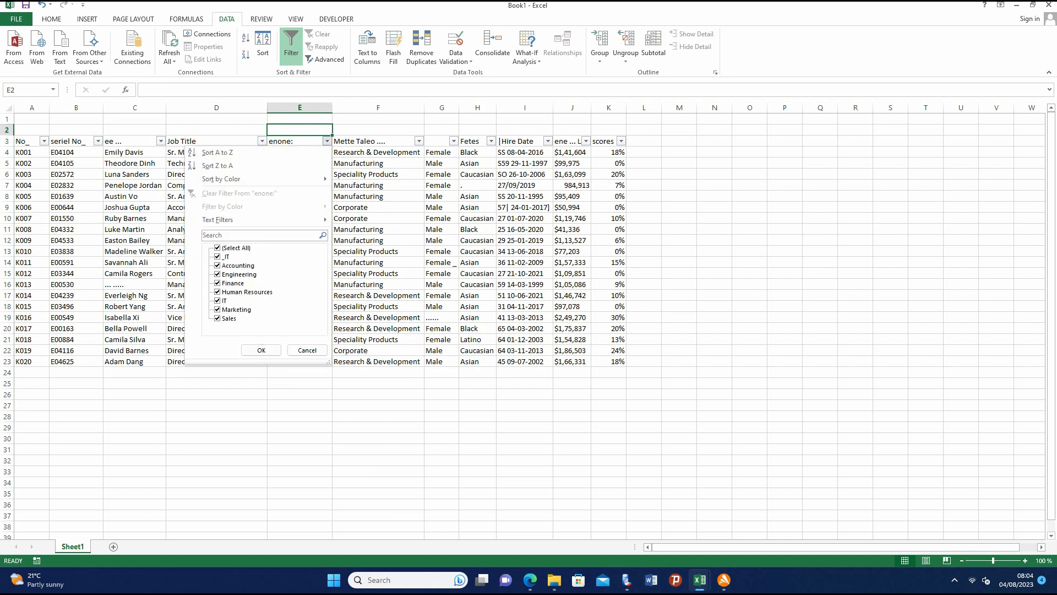
click(218, 248)
click(217, 256)
click(261, 350)
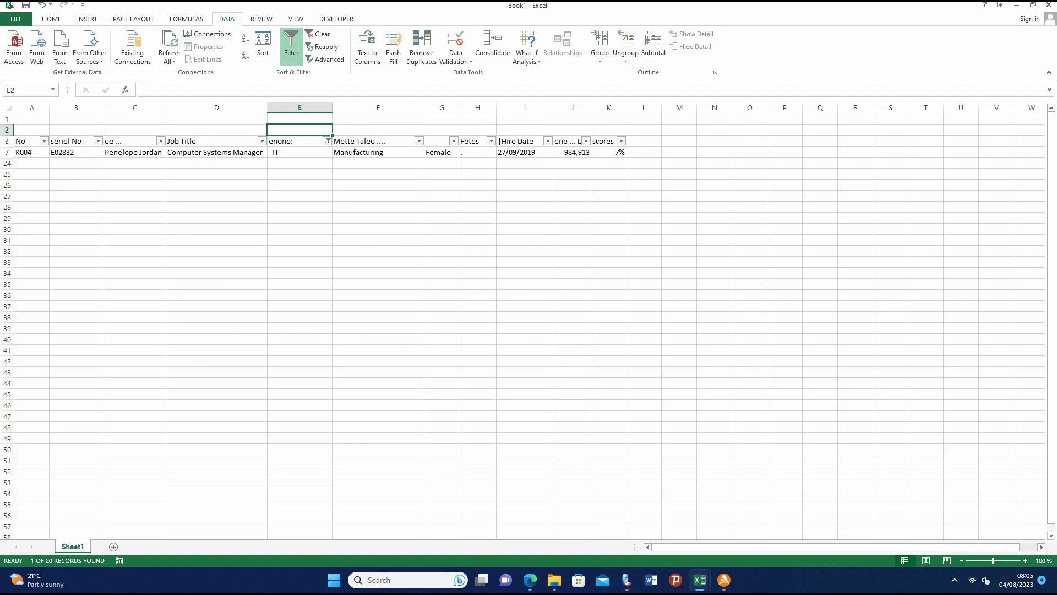
- Extend the "enone:" column filter to include the IT entries alongside _IT
click(327, 140)
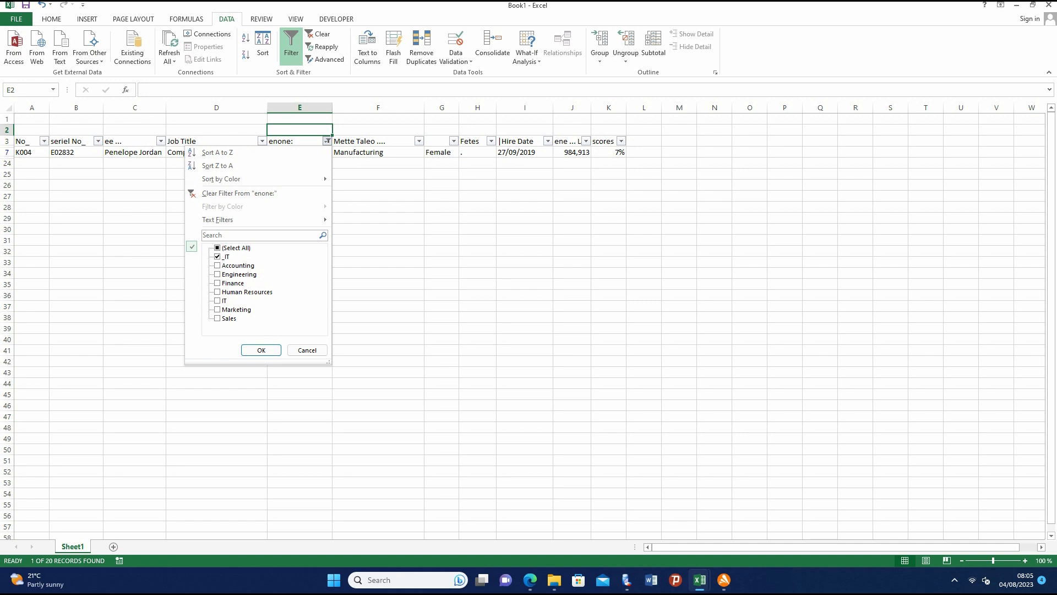
click(218, 301)
click(261, 351)
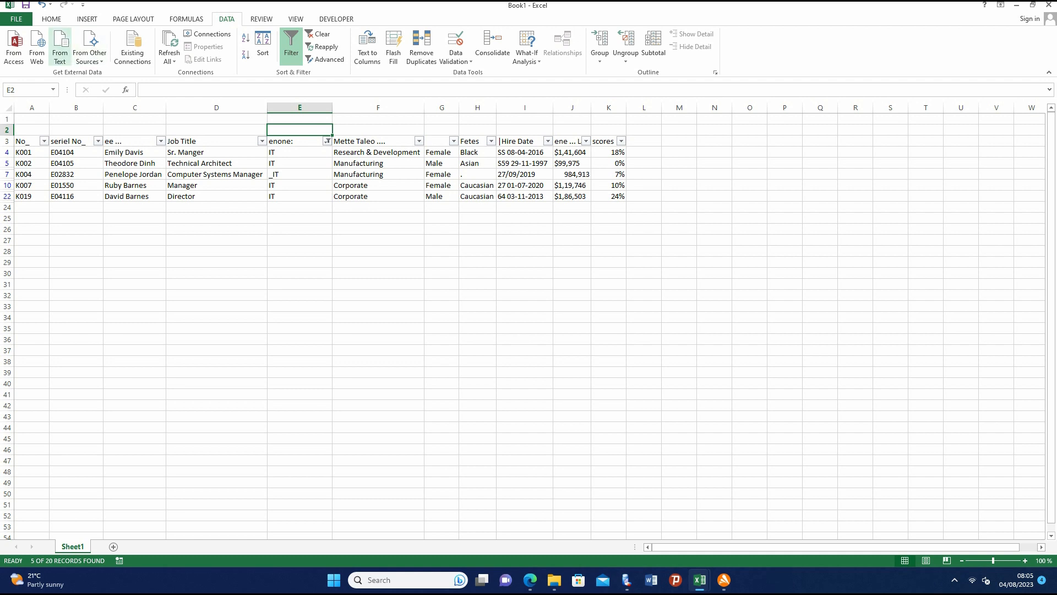
- Copy the filtered table from the header row in row 3 through row 24, columns A to K
drag(28, 141, 609, 207)
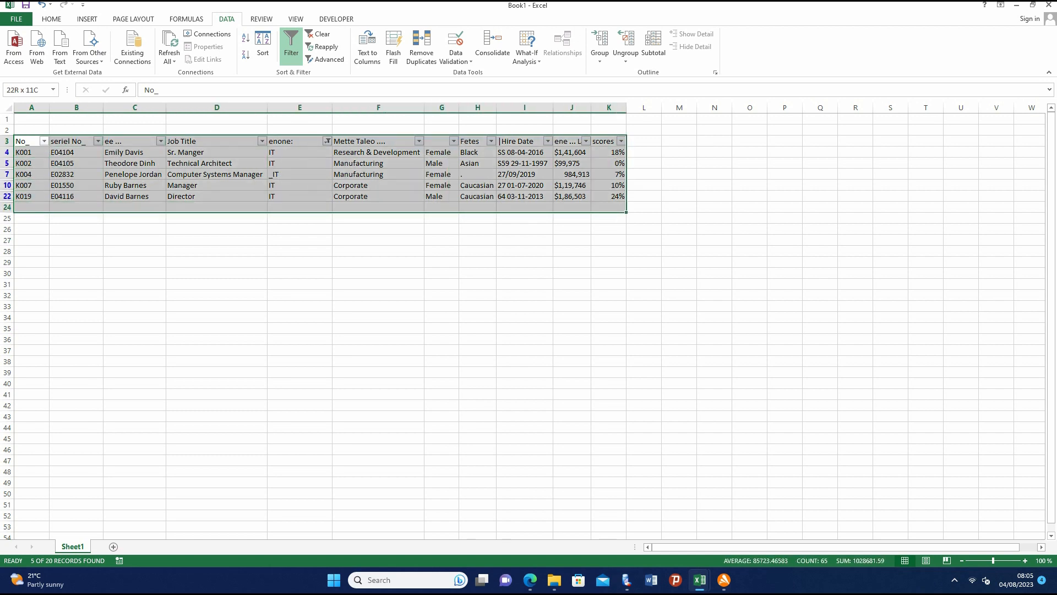
right_click(359, 161)
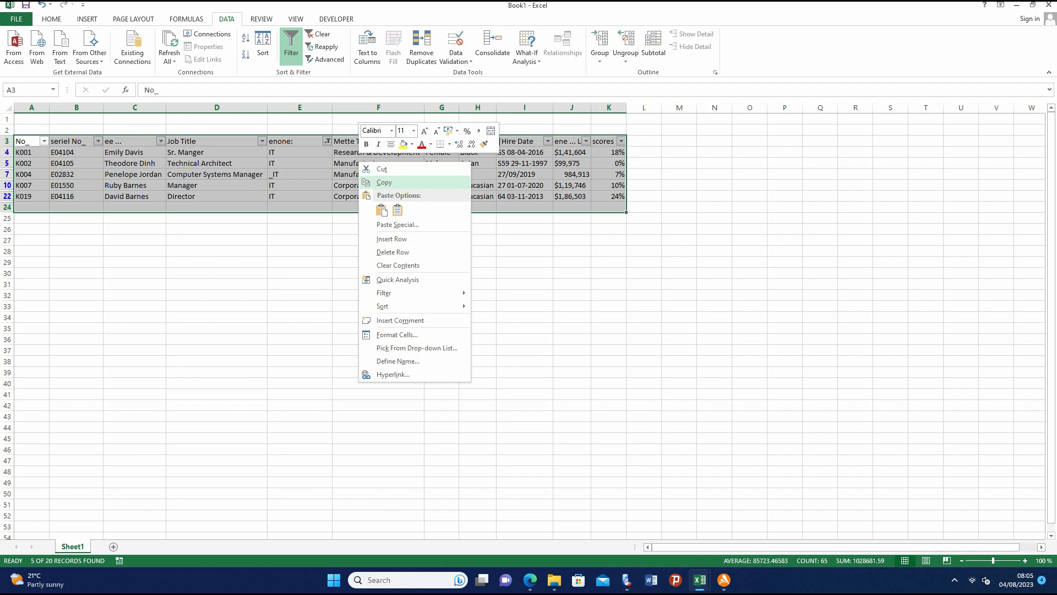
click(384, 183)
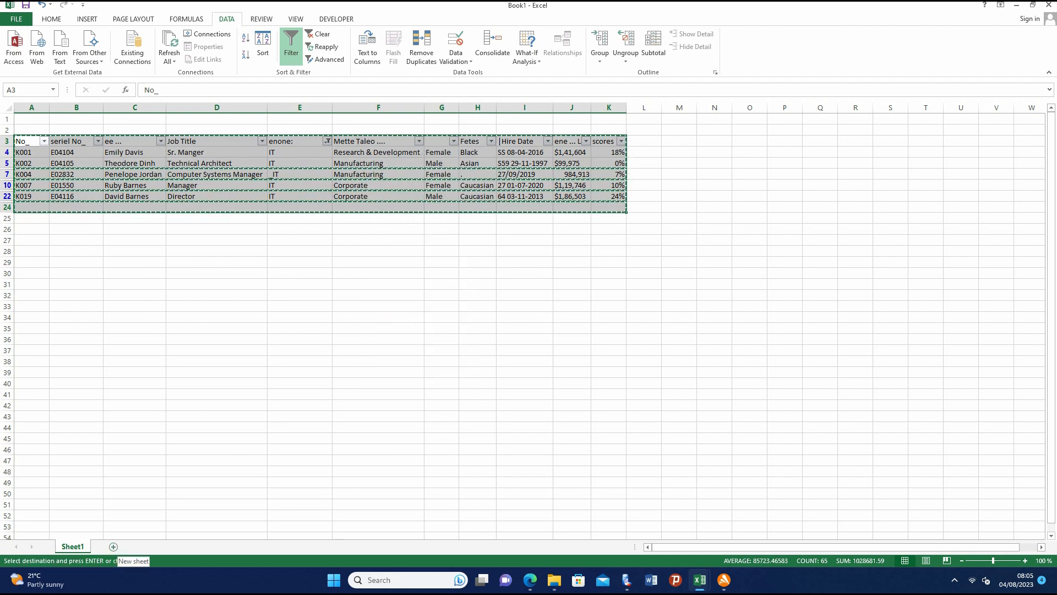
- Add a new worksheet after Sheet1 and rename it IT
click(114, 546)
right_click(114, 546)
click(138, 446)
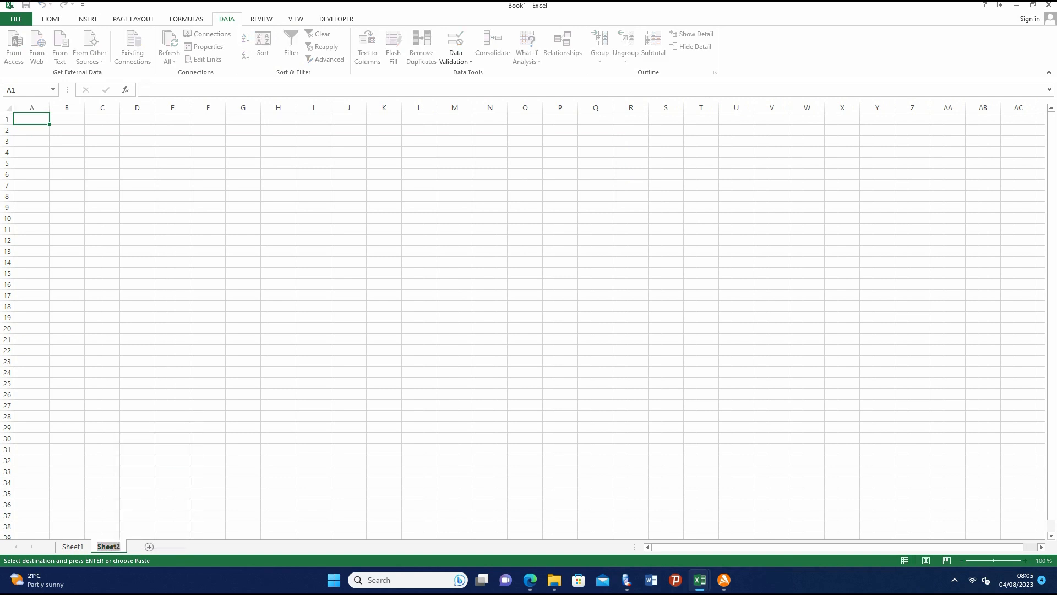
text(data)
key(BackSpace)
key(BackSpace)
key(BackSpace)
key(BackSpace)
text(it)
key(BackSpace)
key(BackSpace)
text(IT)
- Paste the copied IT rows into the IT sheet starting at cell A3
right_click(40, 141)
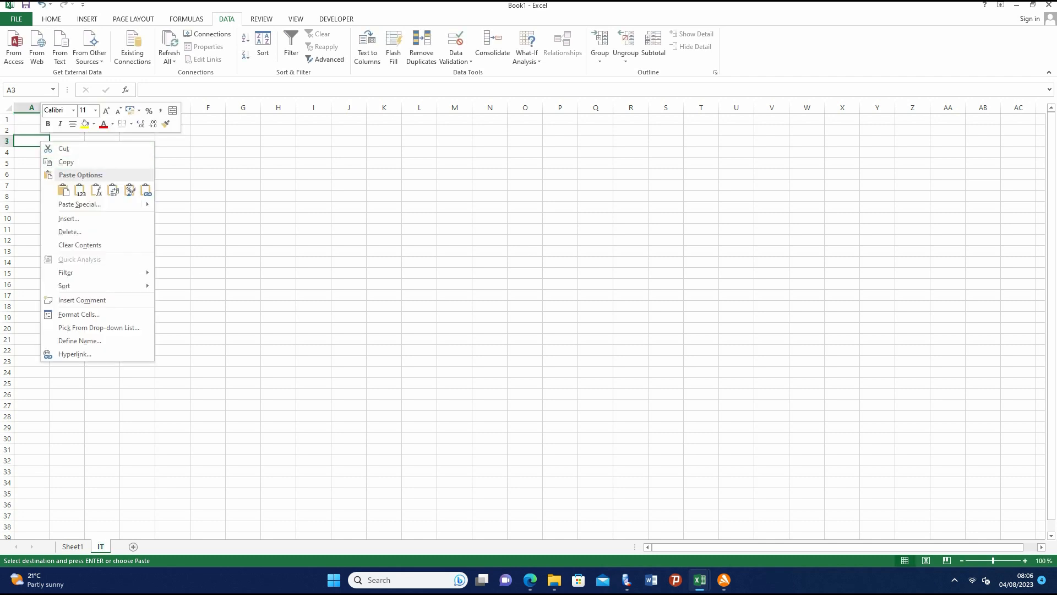
click(63, 190)
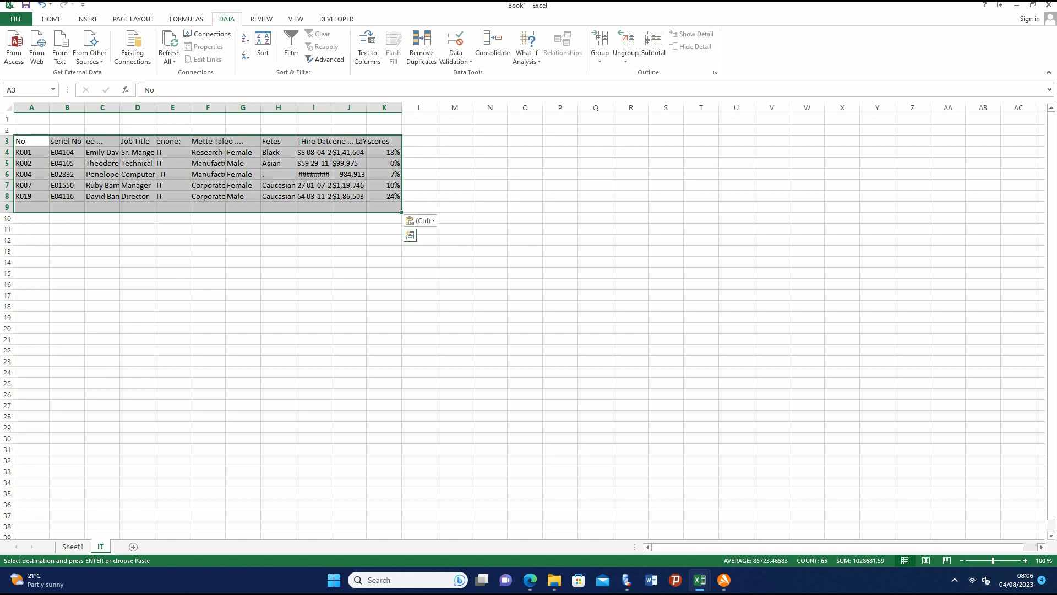
click(490, 317)
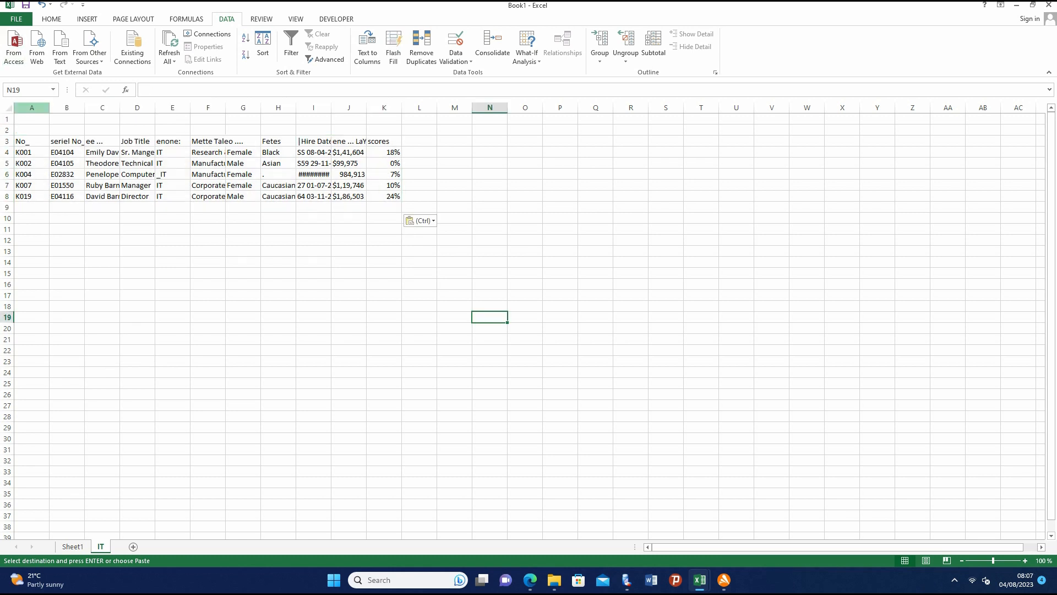
- Set the width of columns A to K on the IT sheet to 20
click(31, 108)
click(137, 251)
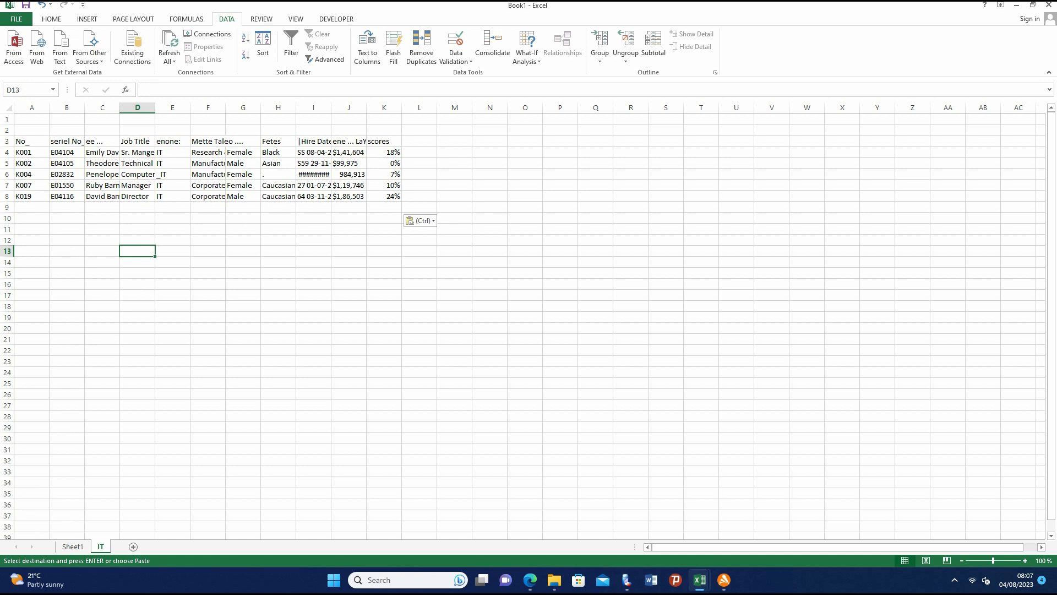
drag(31, 108, 400, 108)
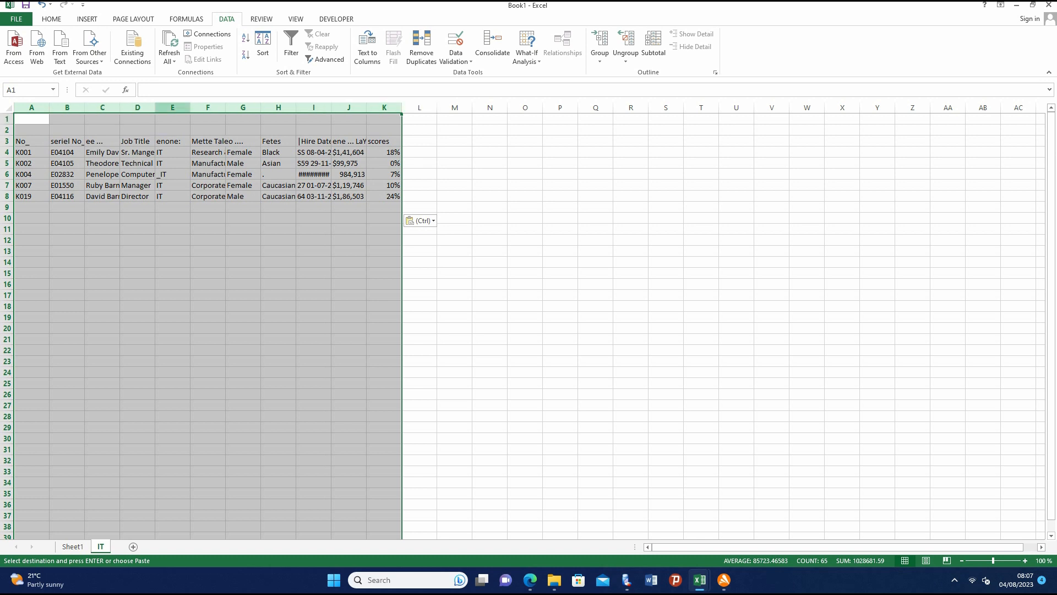
right_click(160, 109)
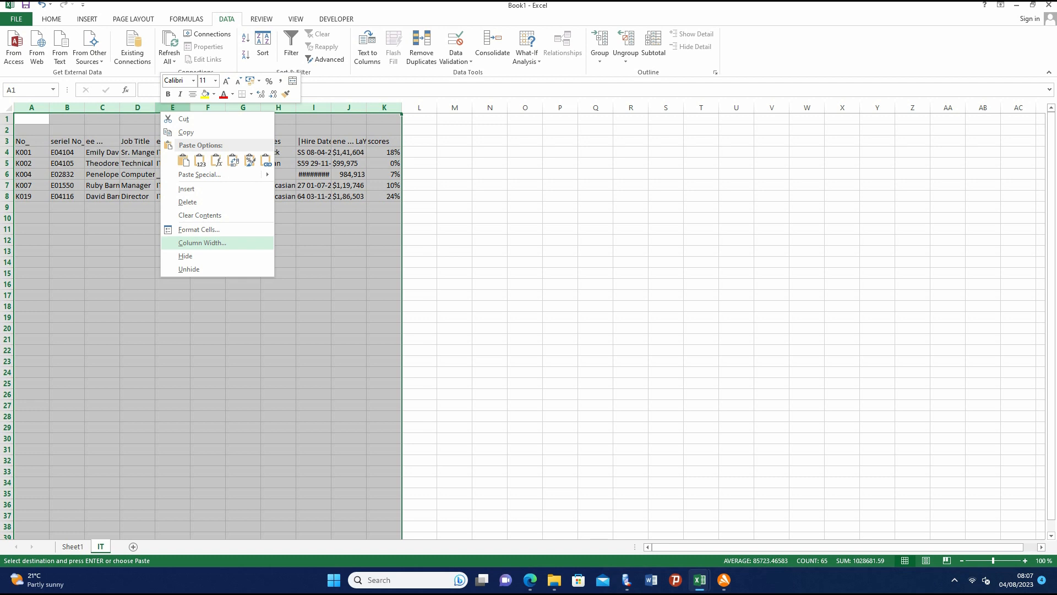
click(202, 242)
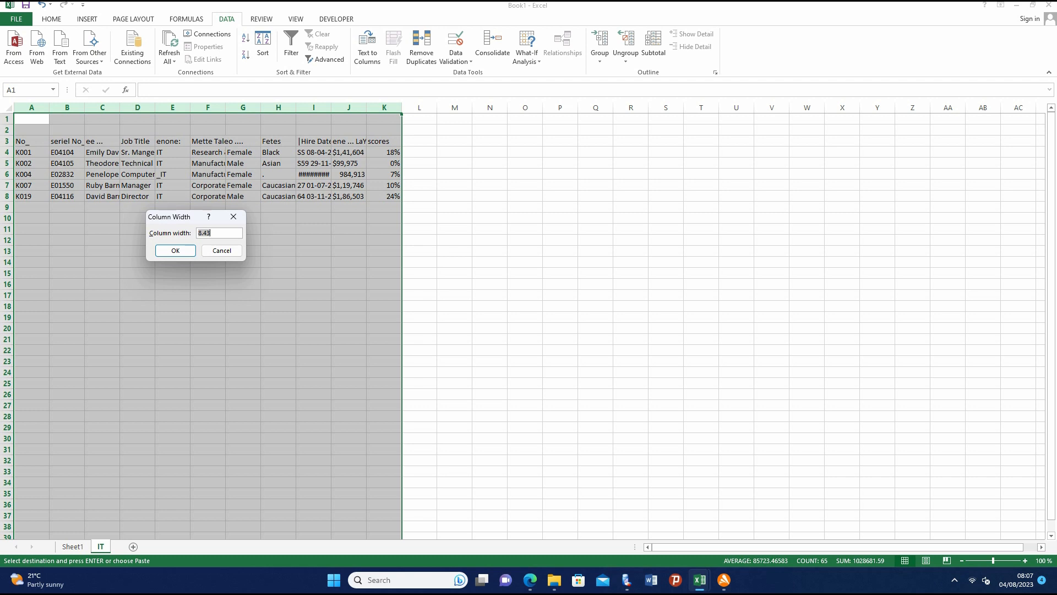
text(20)
key(Return)
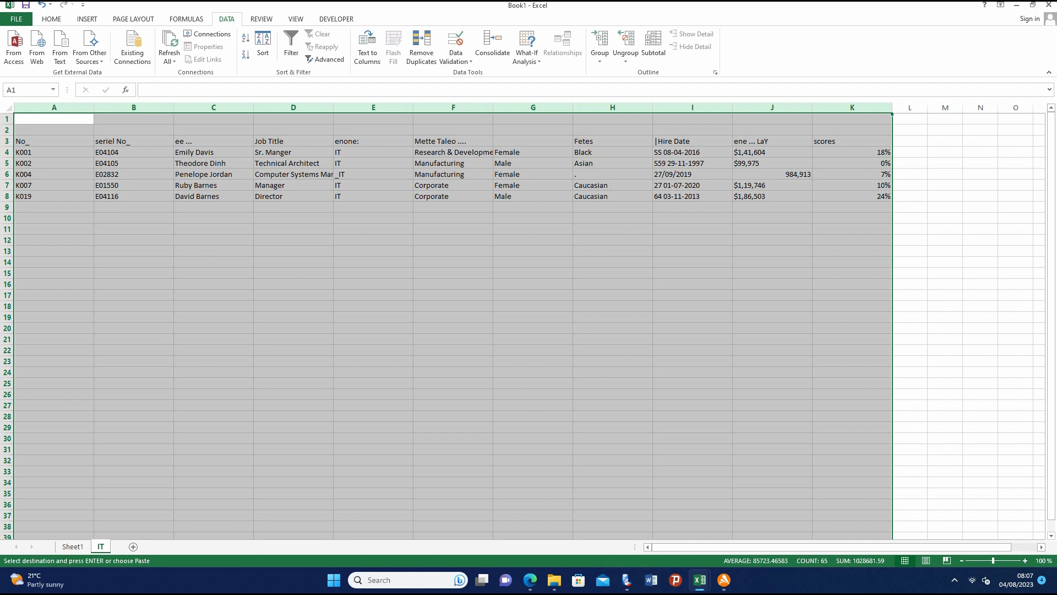
- Undo the "enone:" column filtering and the header filters on Sheet1
key(ctrl+z)
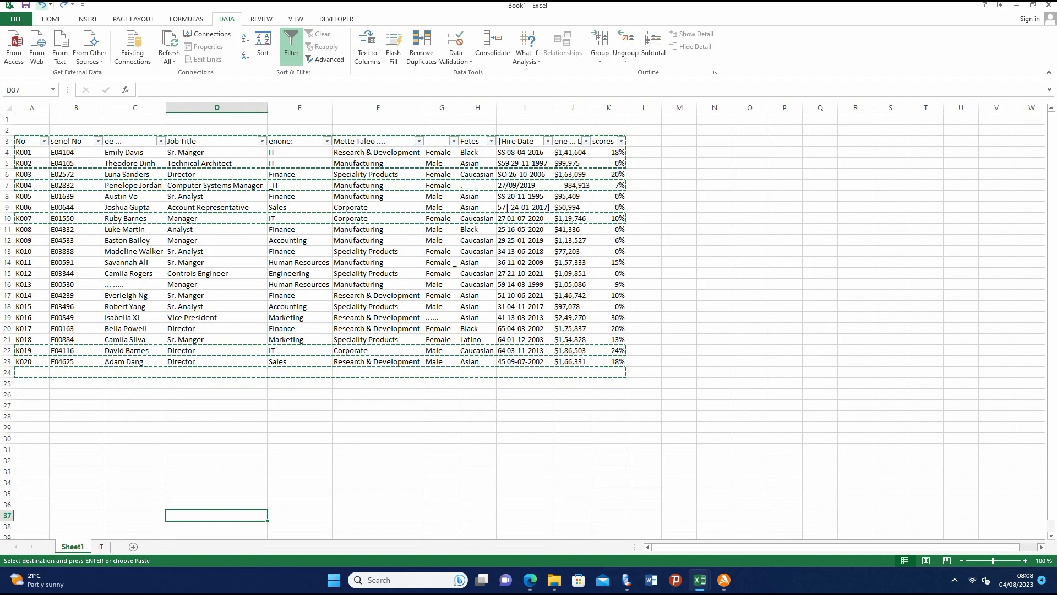
key(ctrl+z)
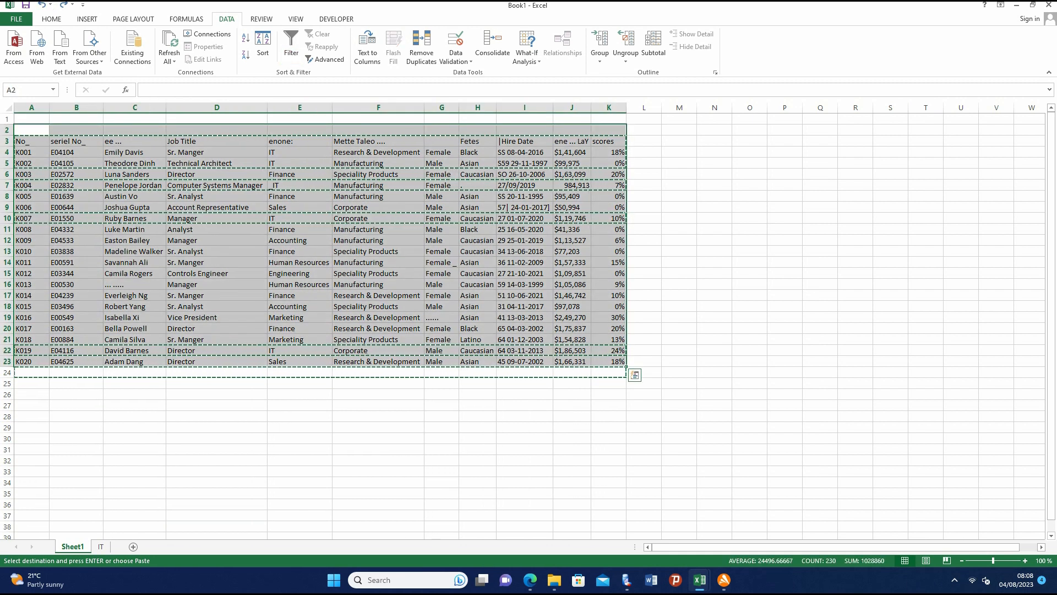
click(379, 406)
double_click(238, 274)
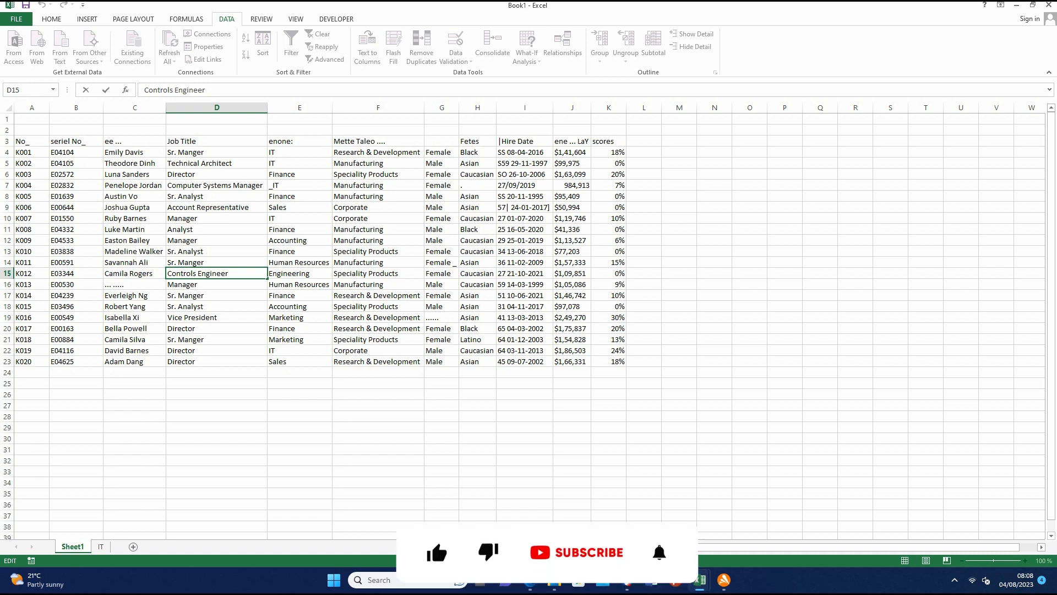
click(299, 175)
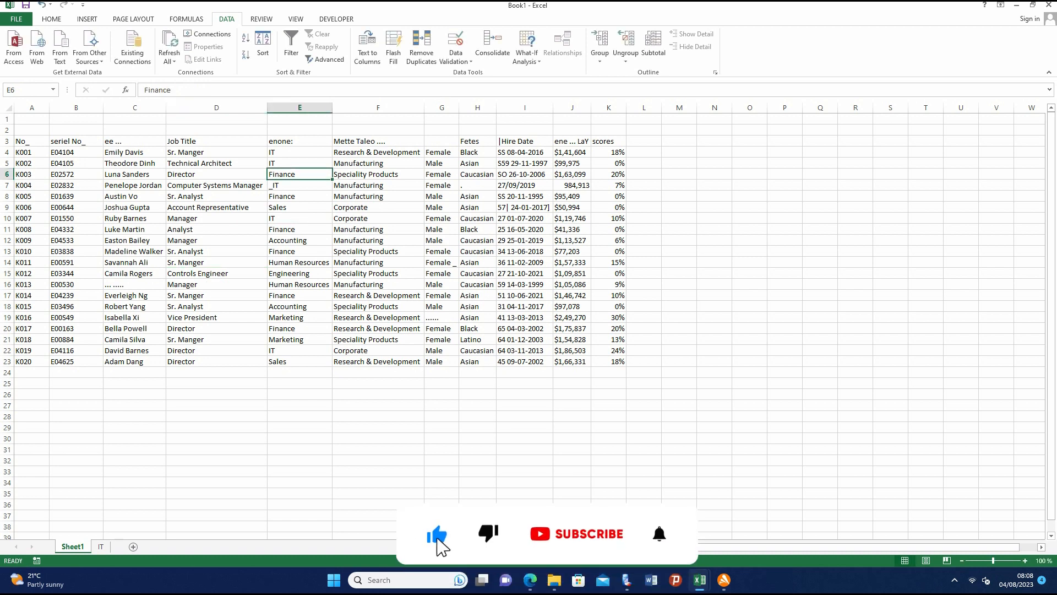
- Apply header filters to the table in A3:K23 and filter the "enone:" column to show only Finance
drag(31, 142, 608, 361)
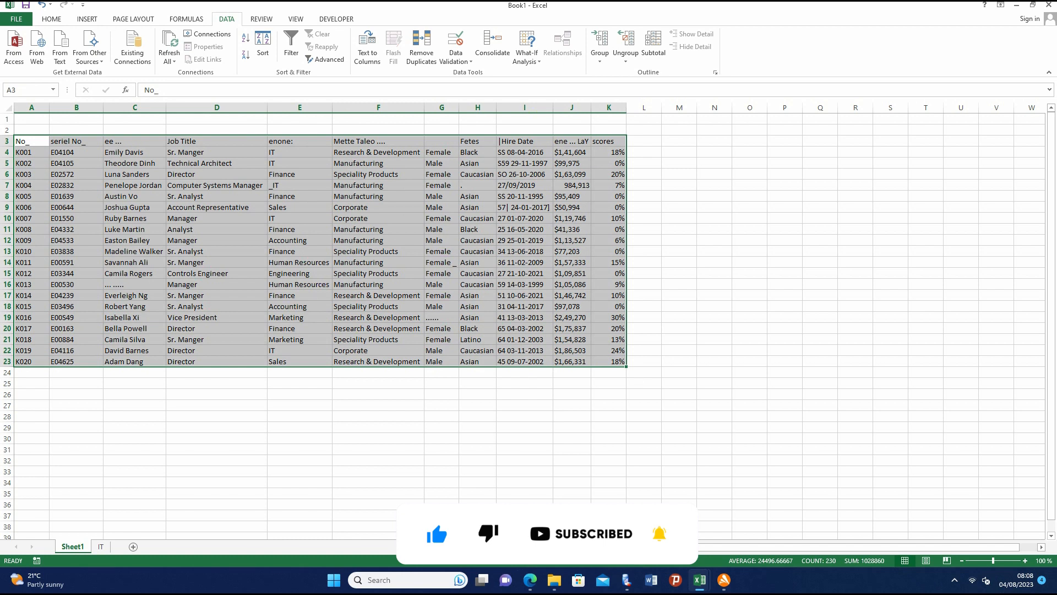
right_click(242, 161)
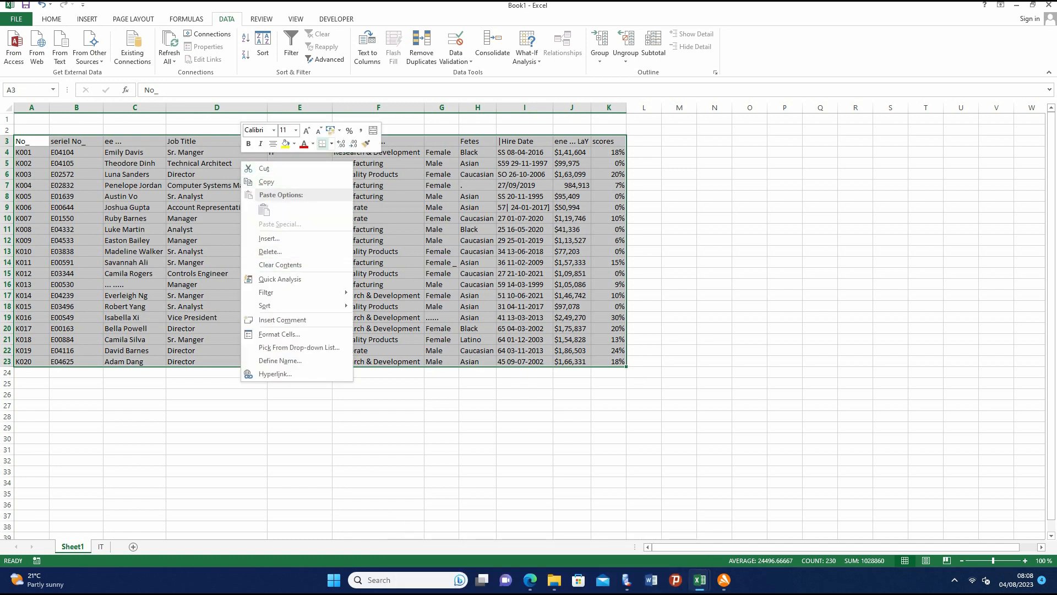
click(290, 47)
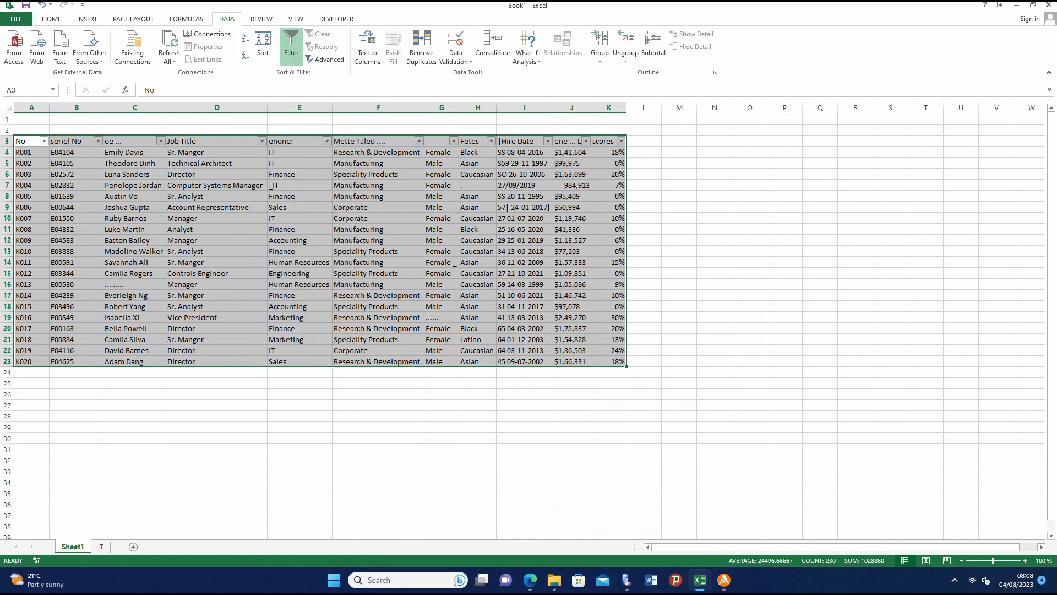
click(326, 141)
click(217, 248)
click(218, 283)
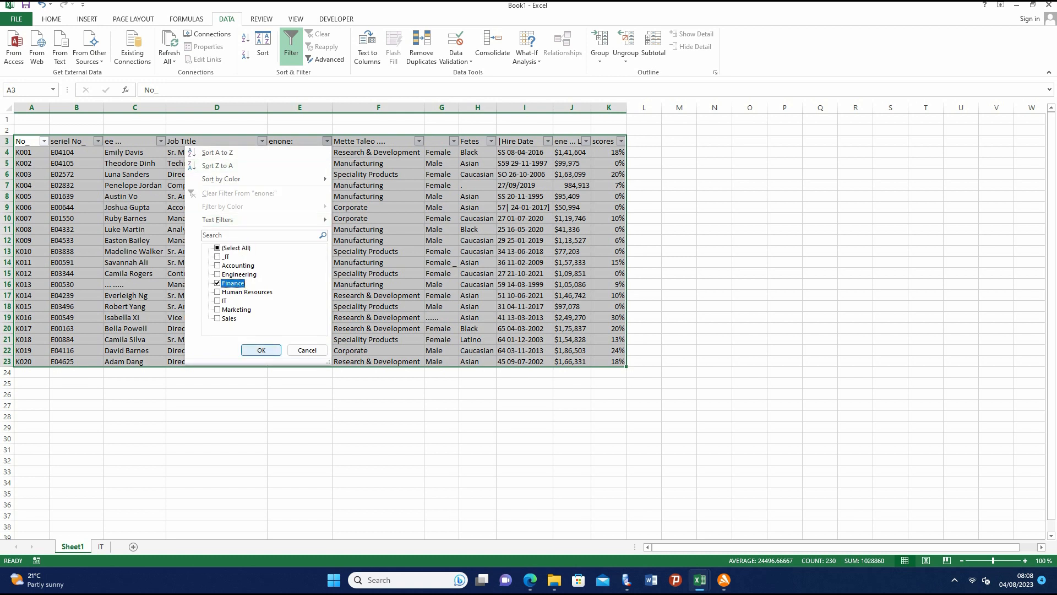
click(261, 350)
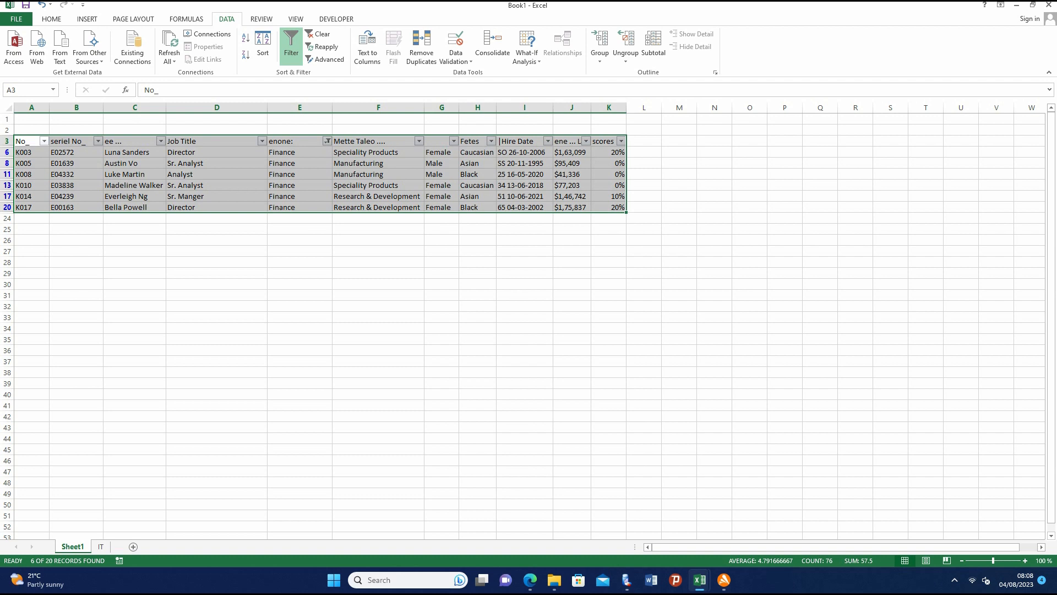
- Copy the filtered Finance rows with their headers and add a new worksheet named FINANCE
right_click(141, 147)
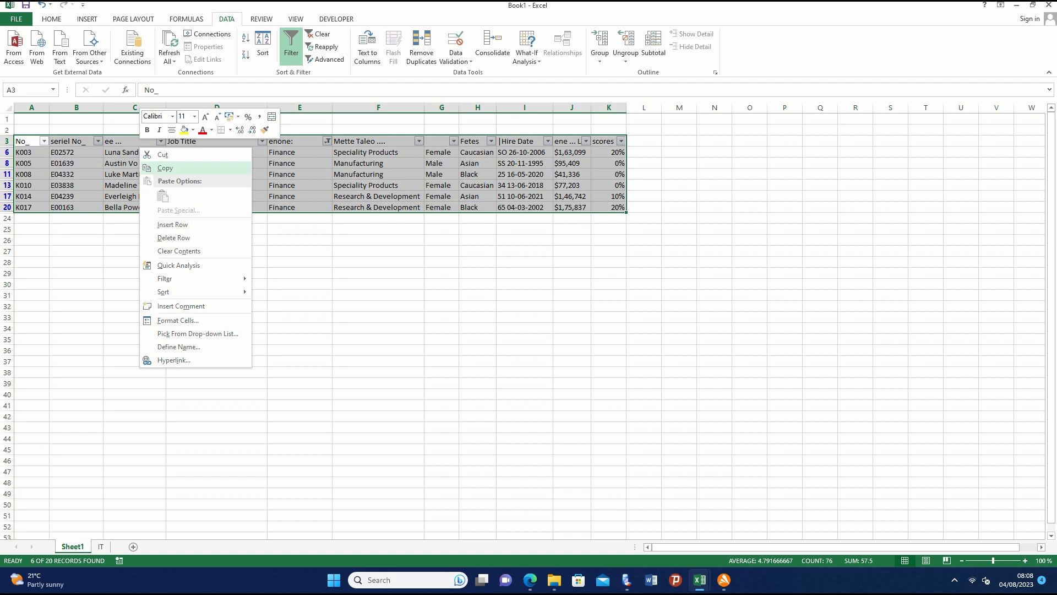
click(165, 168)
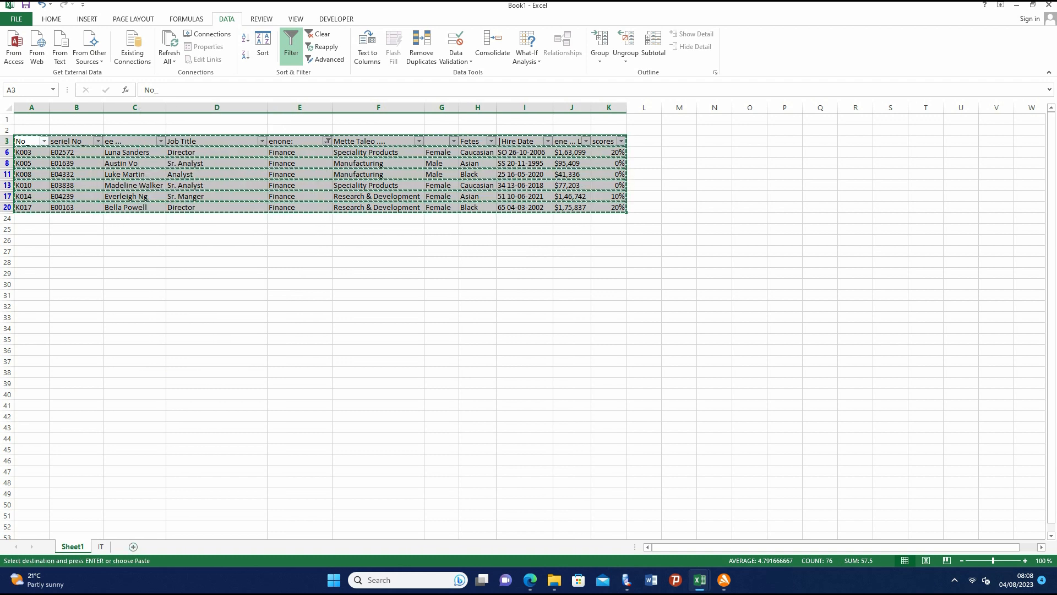
click(133, 546)
right_click(109, 546)
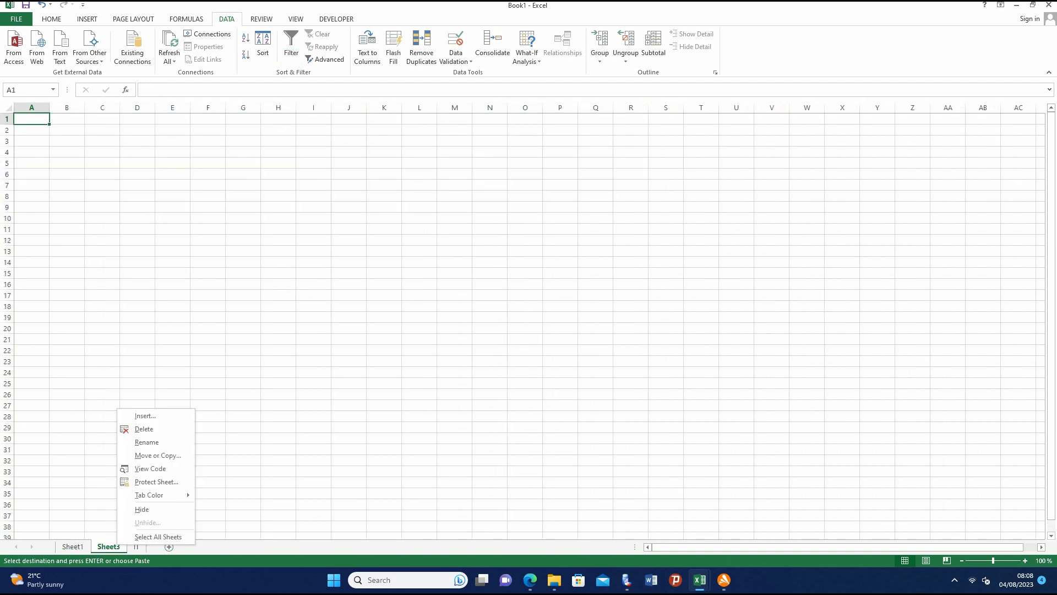
click(138, 441)
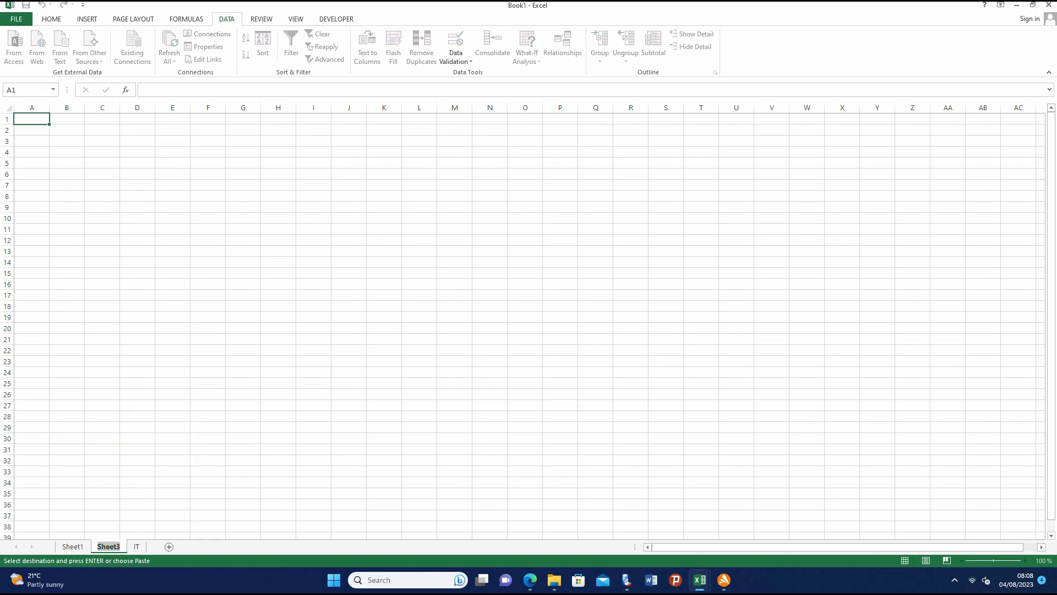
text(FINANCE)
- Paste the copied Finance rows into the FINANCE sheet starting at cell A3
click(38, 142)
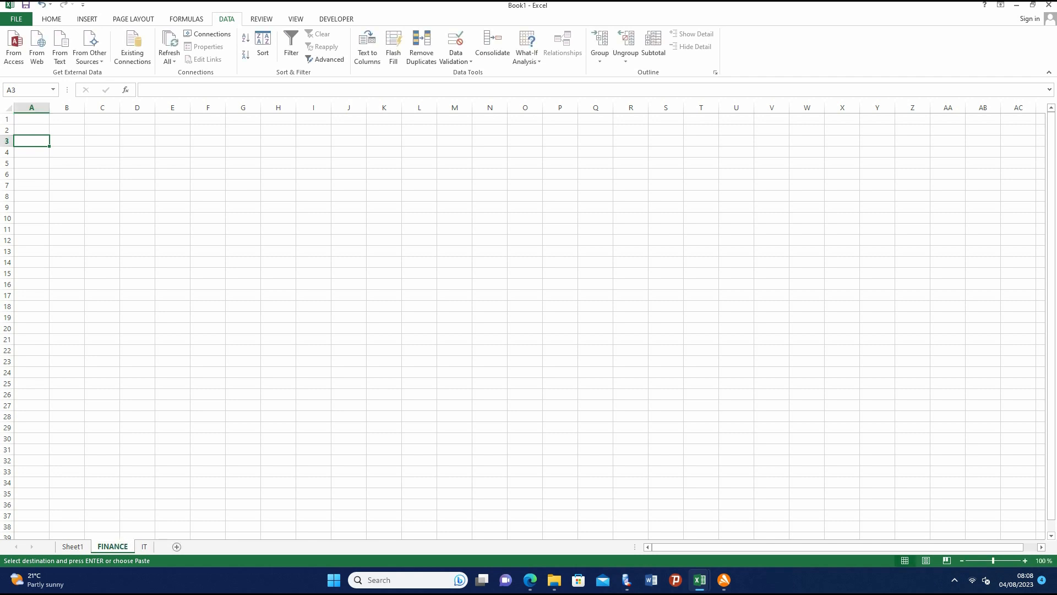
right_click(38, 142)
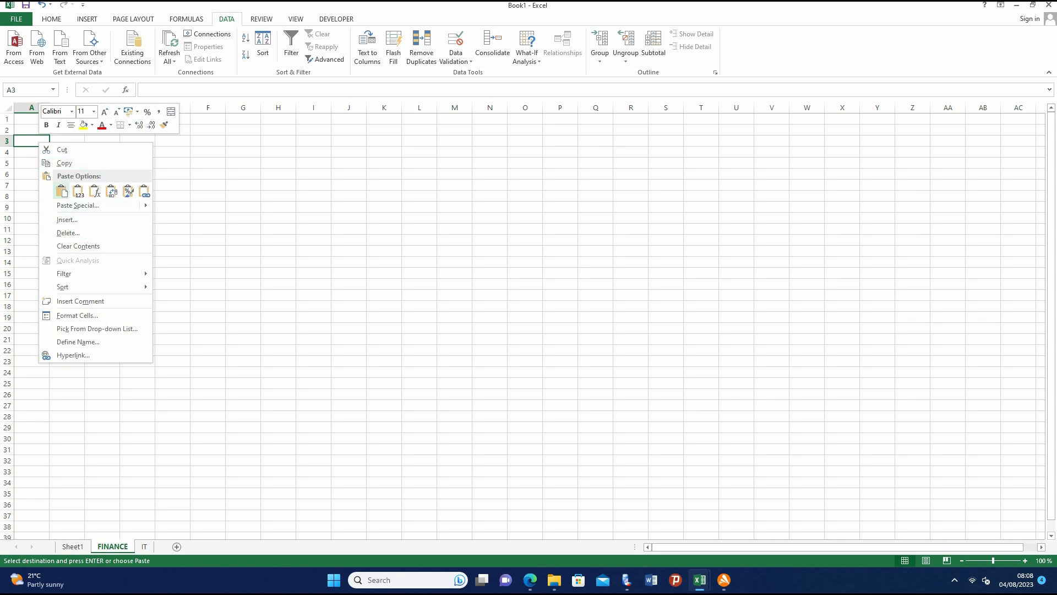
click(61, 191)
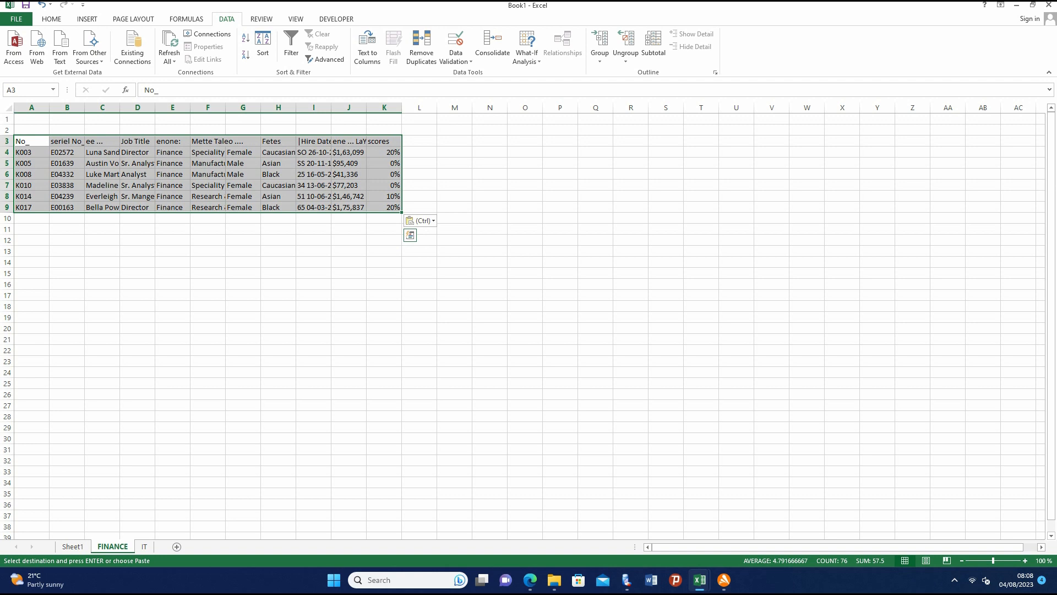
- Set the width of columns A to K on the FINANCE sheet to 20
click(66, 107)
click(32, 107)
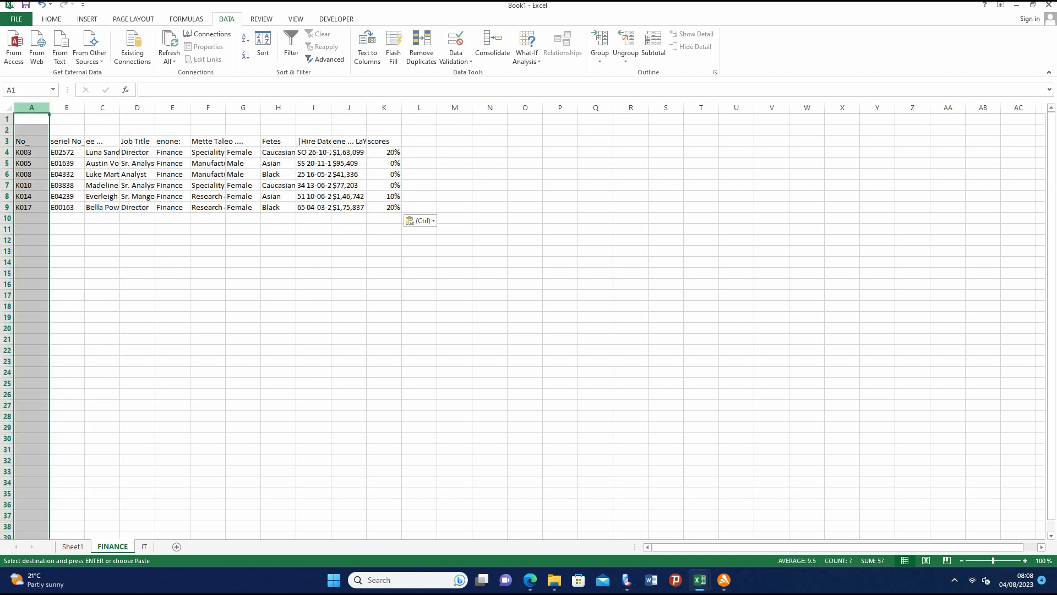
drag(31, 107, 384, 107)
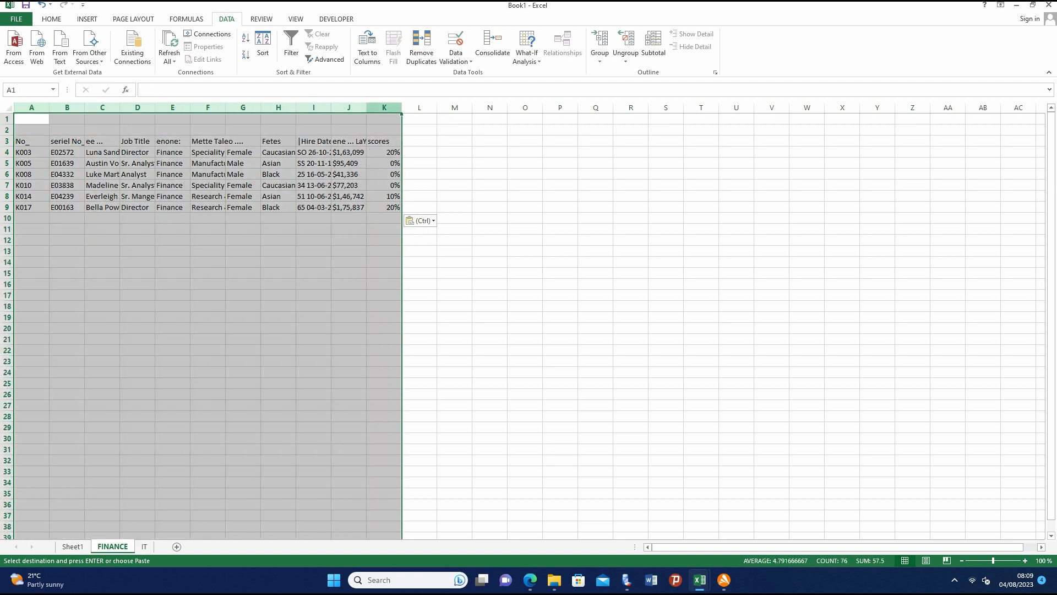
right_click(179, 109)
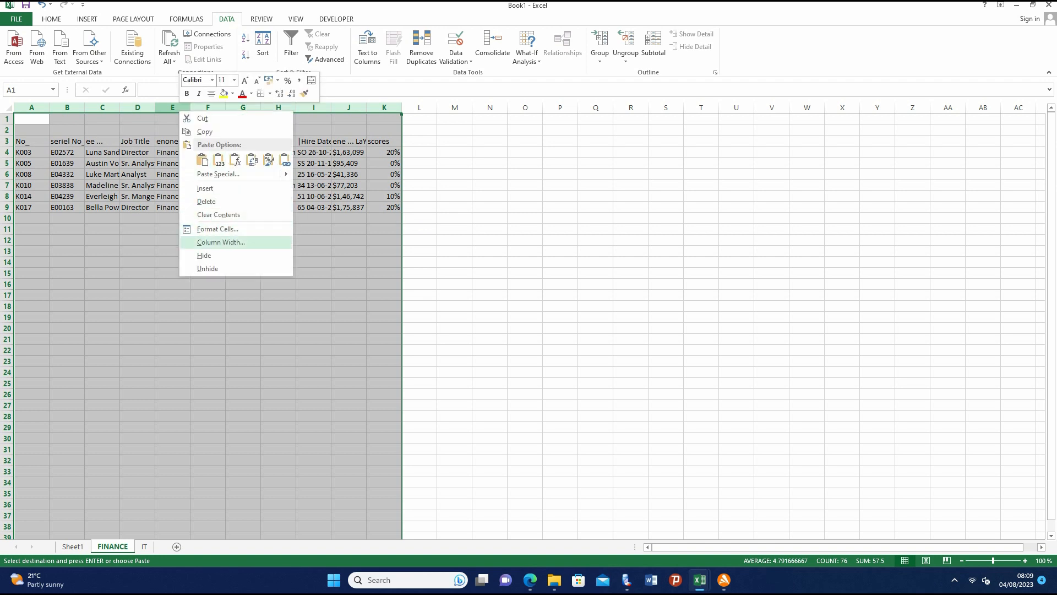
key(Return)
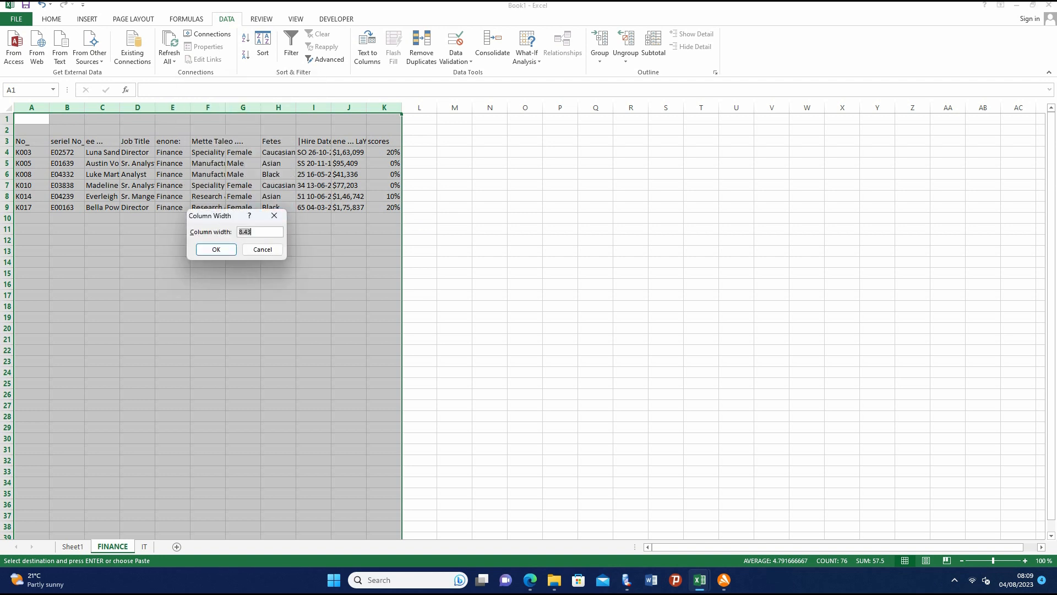
text(20)
click(216, 249)
click(613, 273)
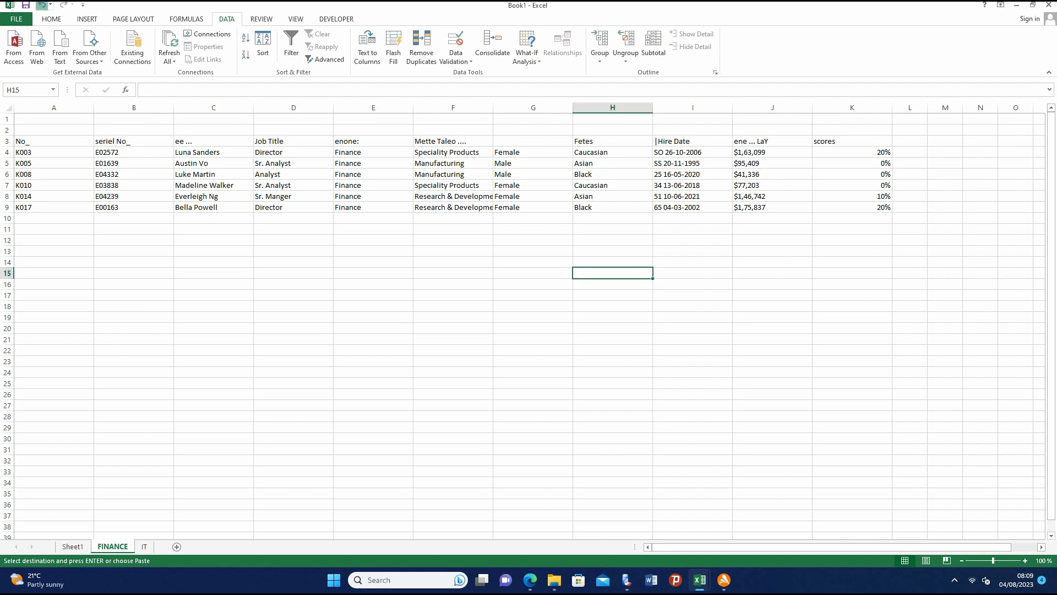
- Undo back past the Finance filtering and header filters on Sheet1, and redo only the header filters
click(42, 5)
click(41, 5)
click(42, 5)
click(42, 5)
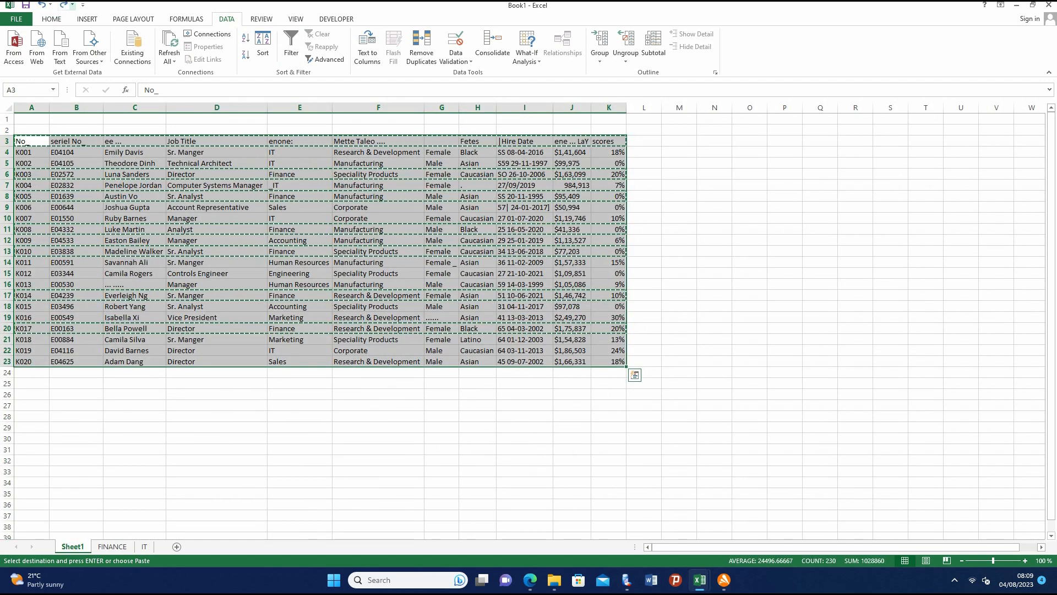
click(63, 5)
double_click(217, 427)
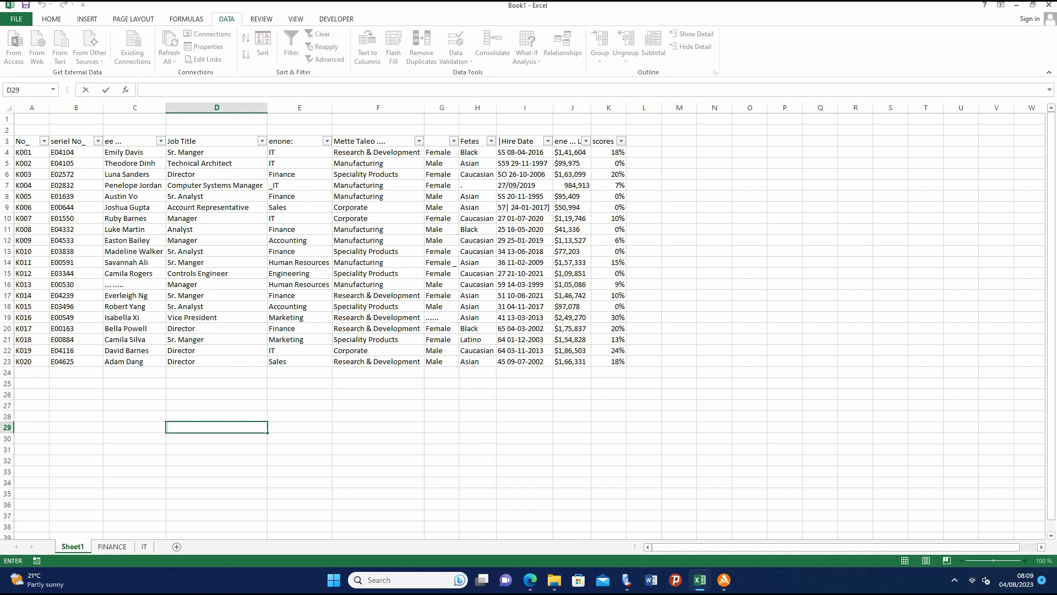
- Filter the unnamed gender column G on Sheet1 to show only "Female" and "Female _"
click(453, 141)
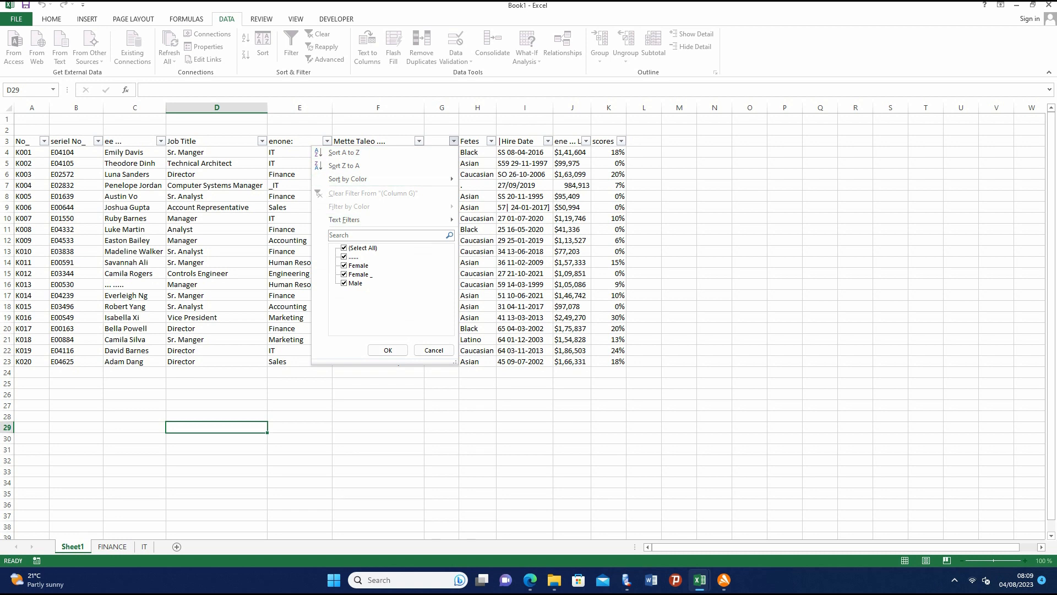
click(344, 248)
click(344, 265)
click(344, 274)
key(Return)
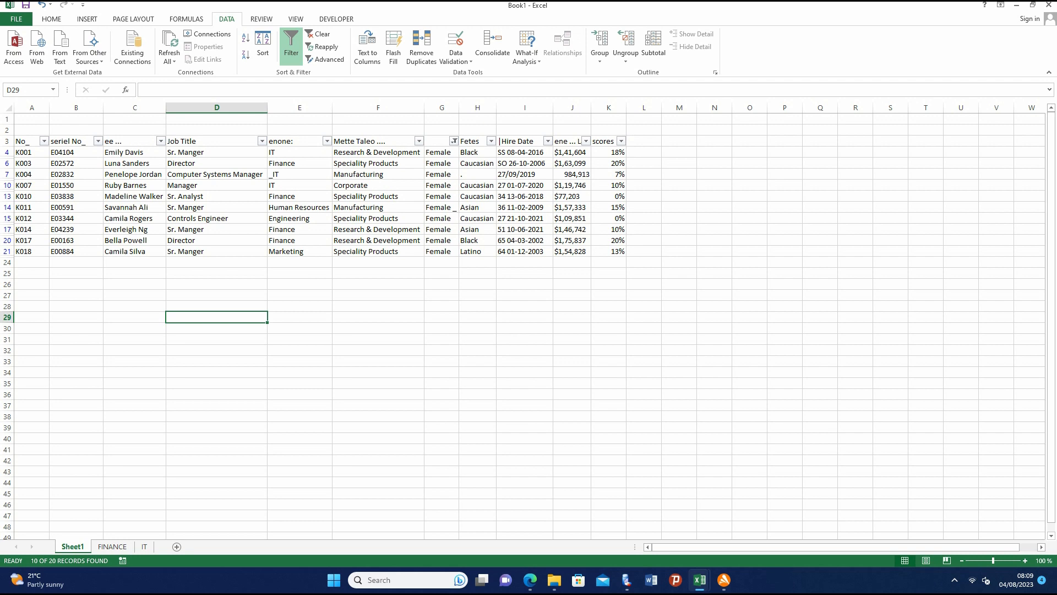
- Copy the filtered female rows with their headers from Sheet1, range A3:K24
drag(25, 141, 611, 263)
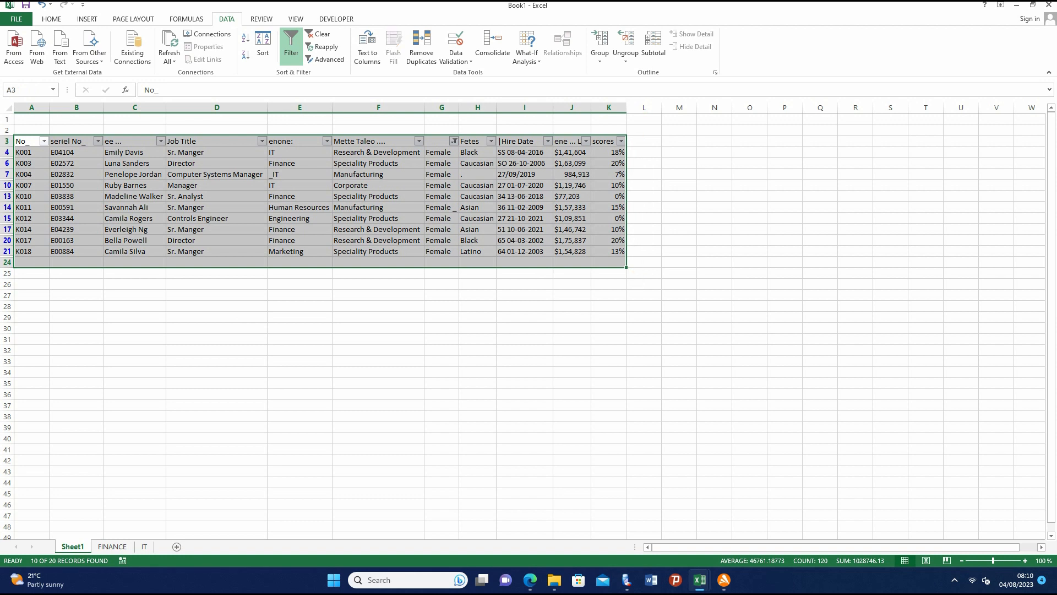
right_click(345, 187)
click(370, 208)
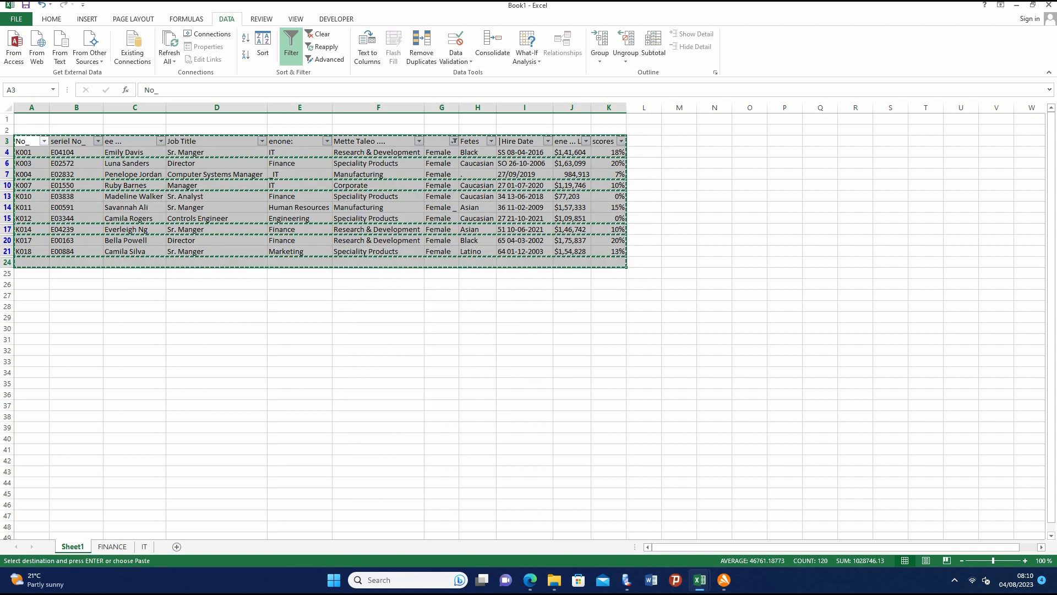
- Add a new worksheet and rename it FEMALE
click(177, 546)
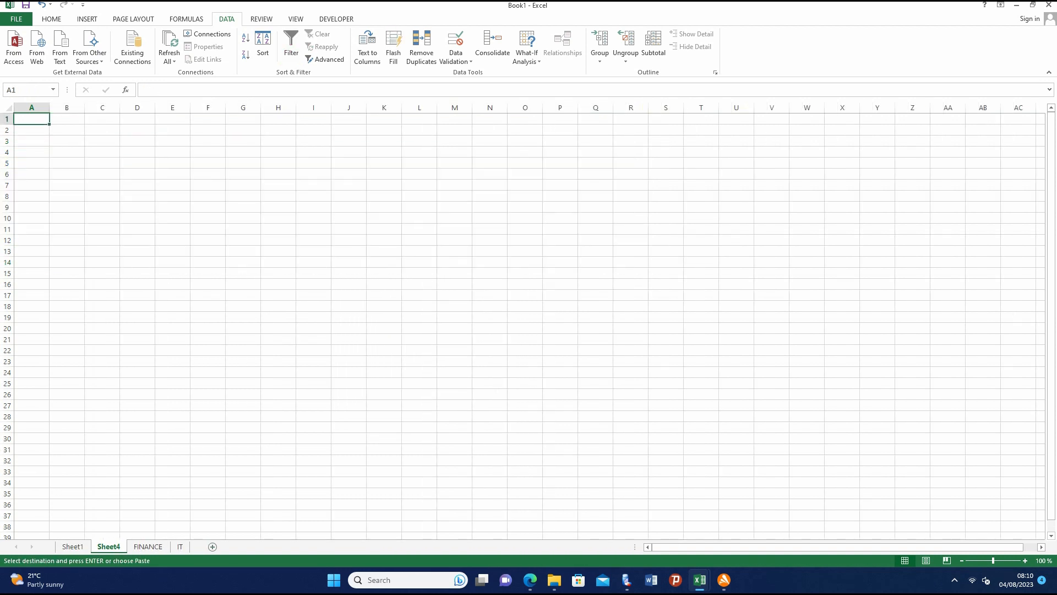
right_click(106, 545)
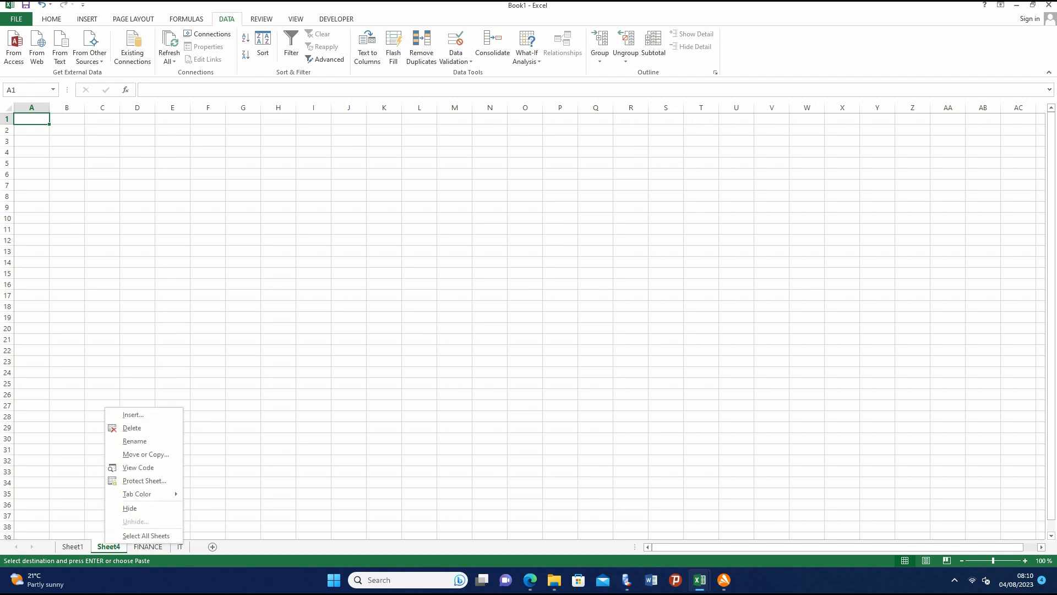
click(135, 440)
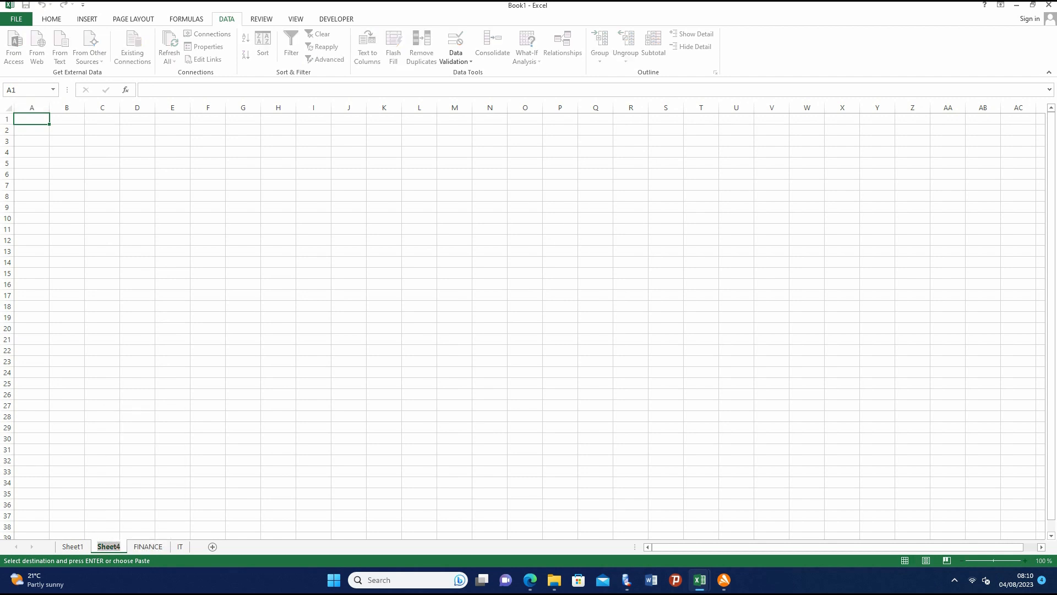
text(FEMALE)
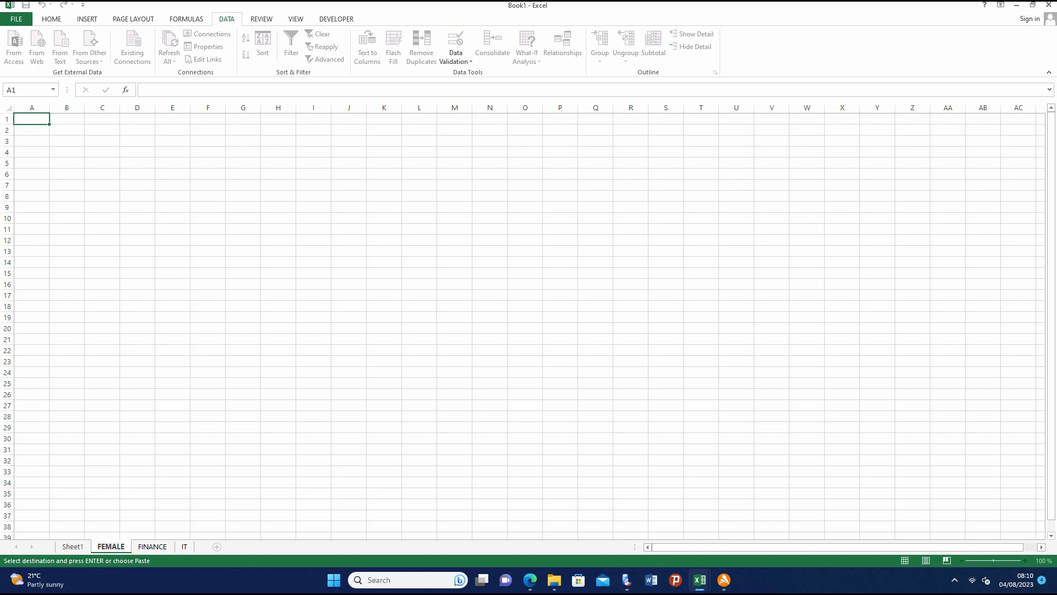
- Paste the copied rows into the FEMALE sheet starting at cell A4 and set the width of columns A to K to 20
right_click(33, 153)
click(57, 204)
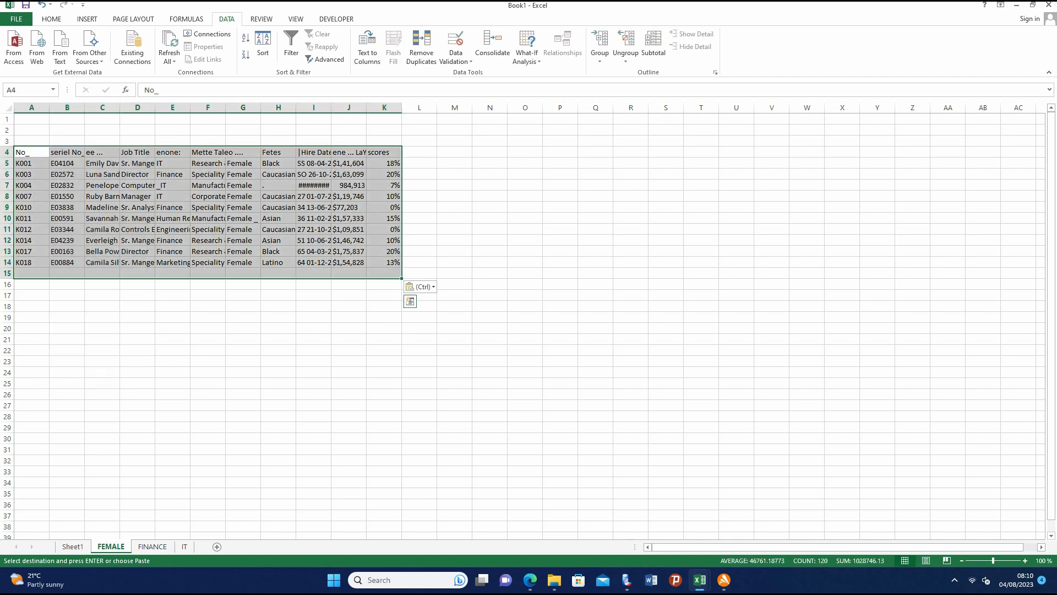
drag(31, 107, 391, 108)
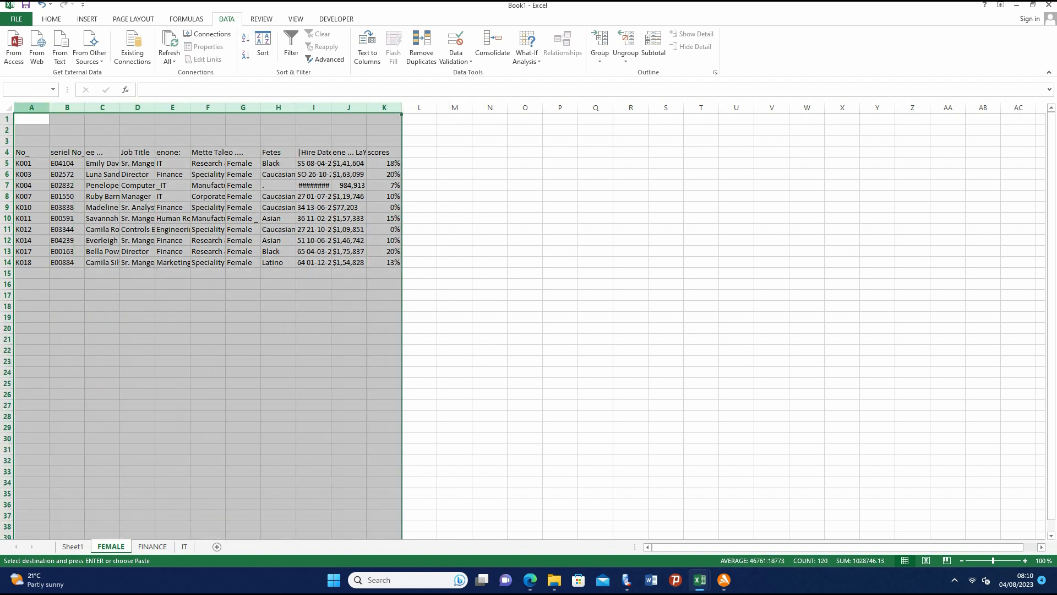
right_click(183, 108)
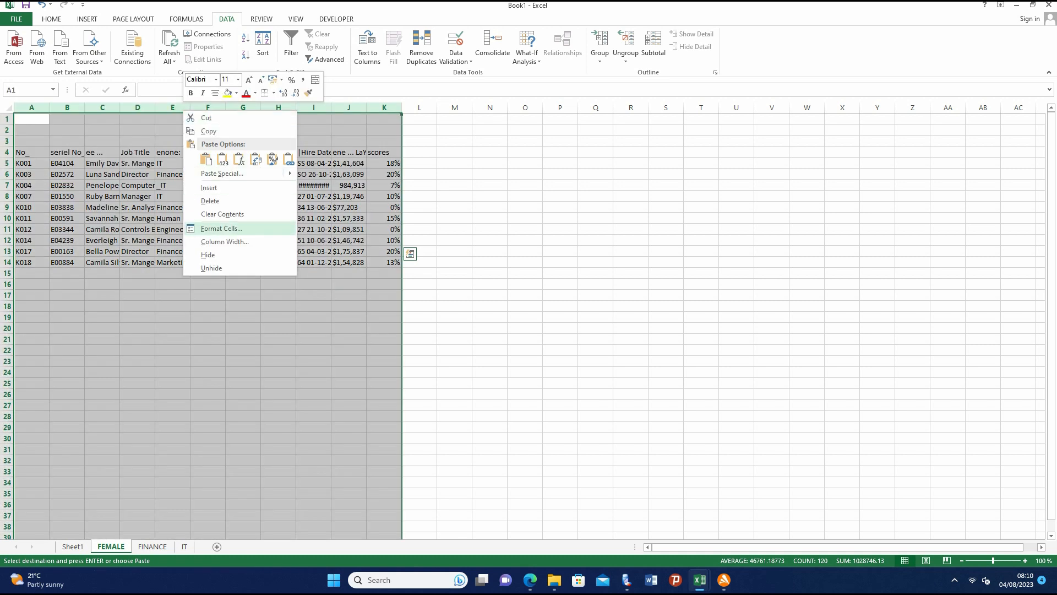
click(225, 242)
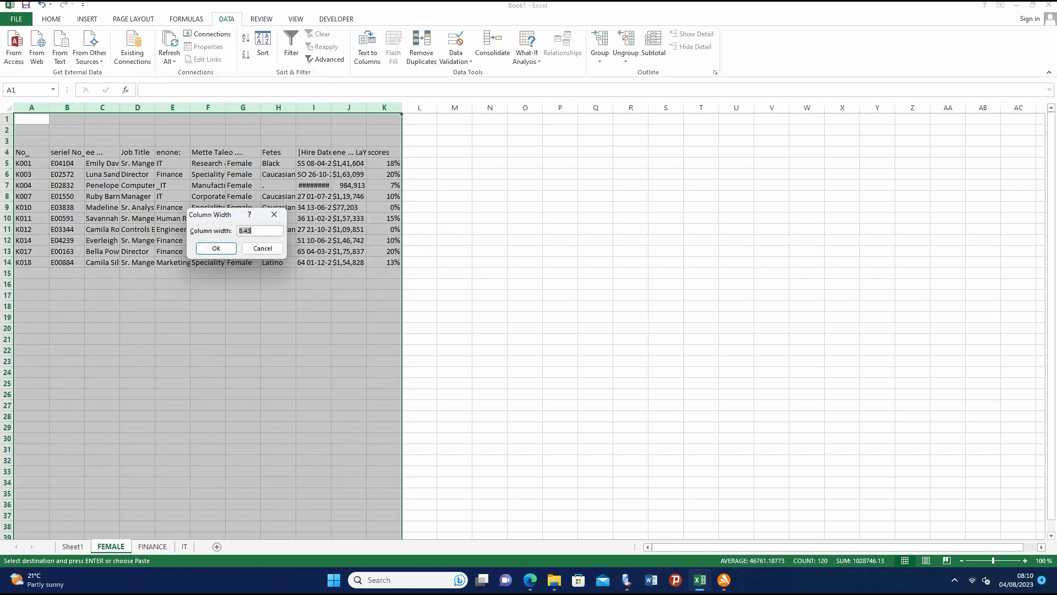
text(20)
click(216, 248)
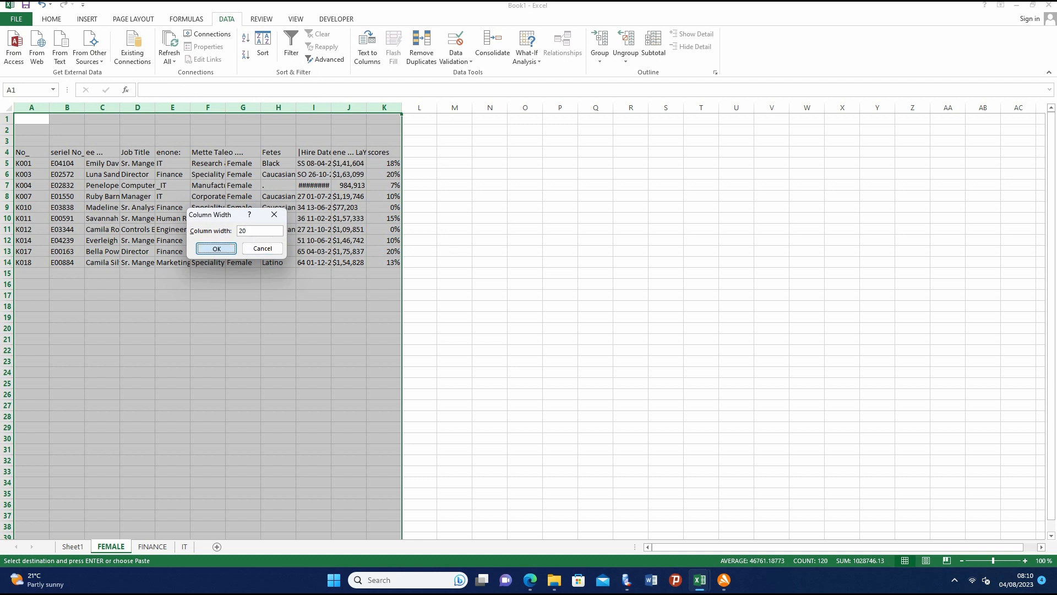
click(692, 372)
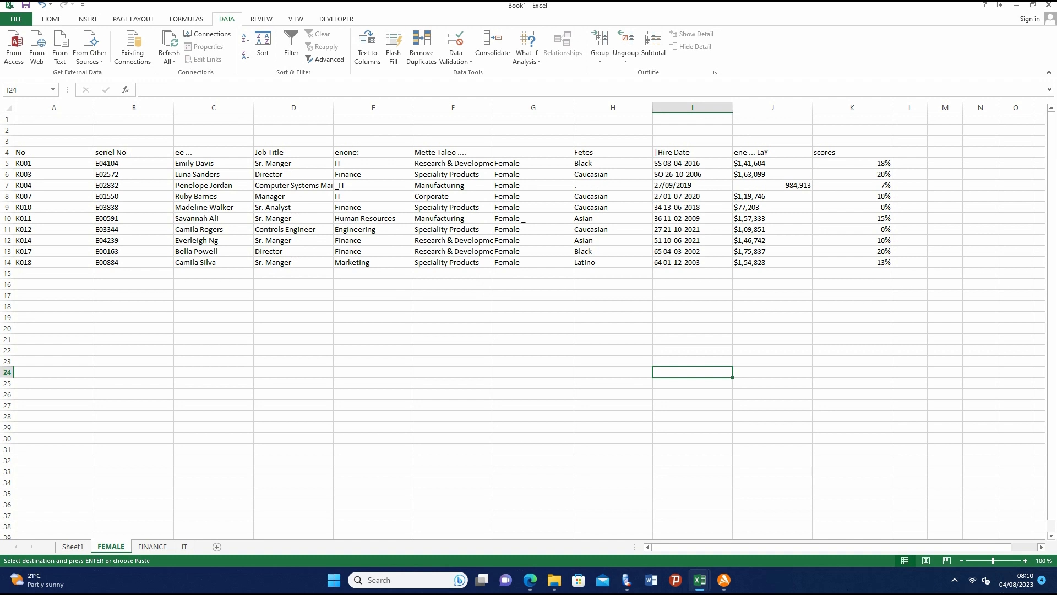
- Return to Sheet1 and undo the gender column filtering and the header filters
click(72, 546)
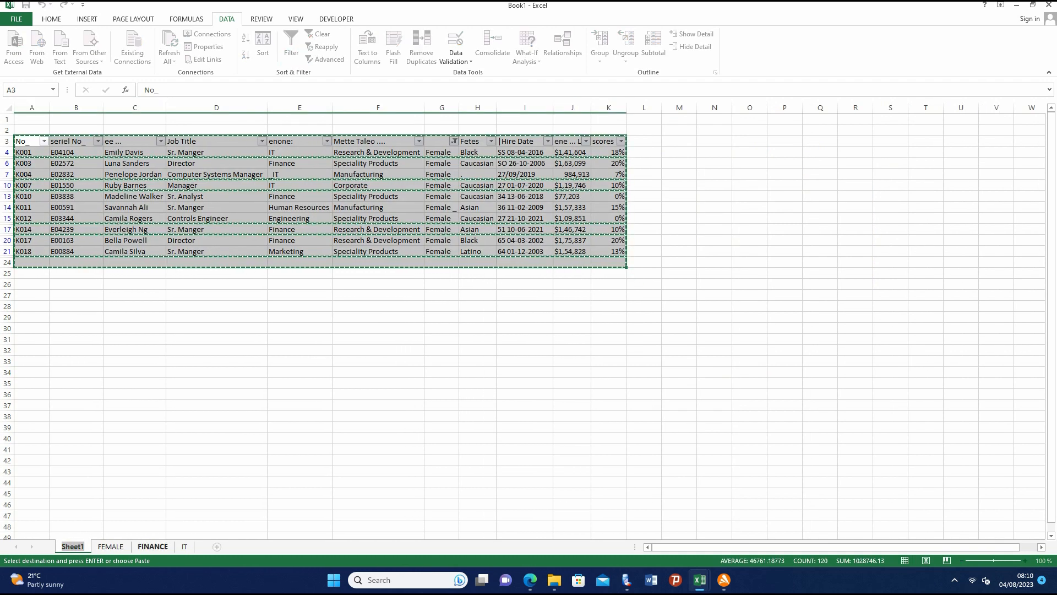
click(216, 494)
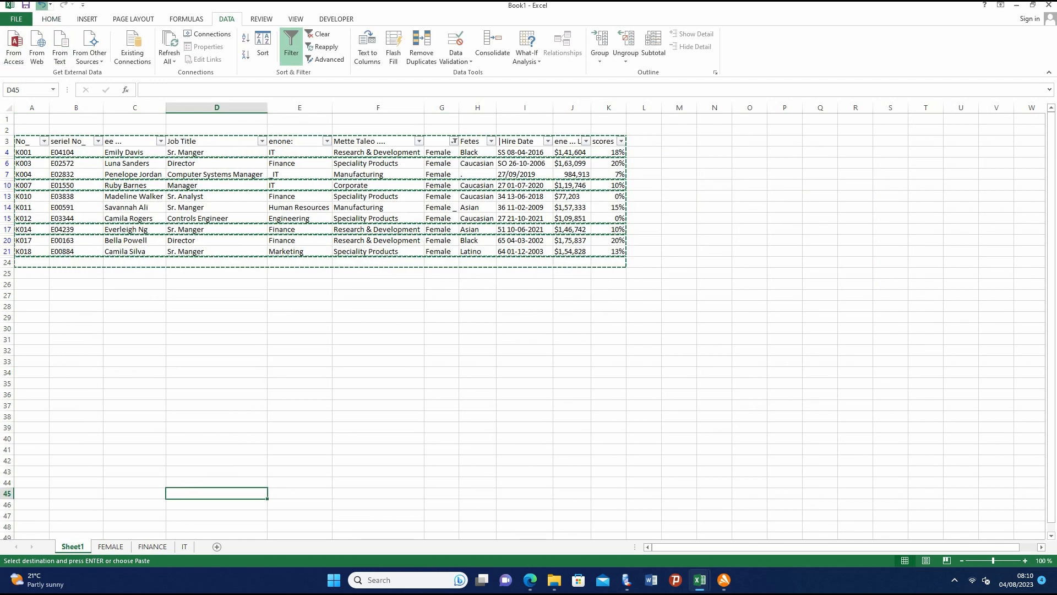
click(42, 5)
click(42, 5)
click(42, 5)
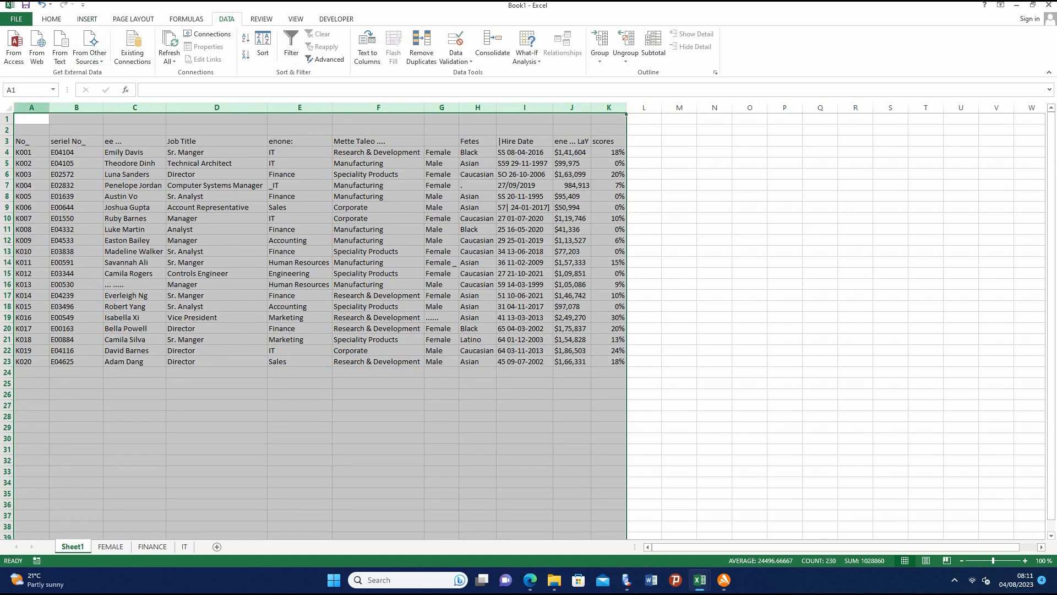
- Set the width of columns A to K on Sheet1 to 20
right_click(44, 108)
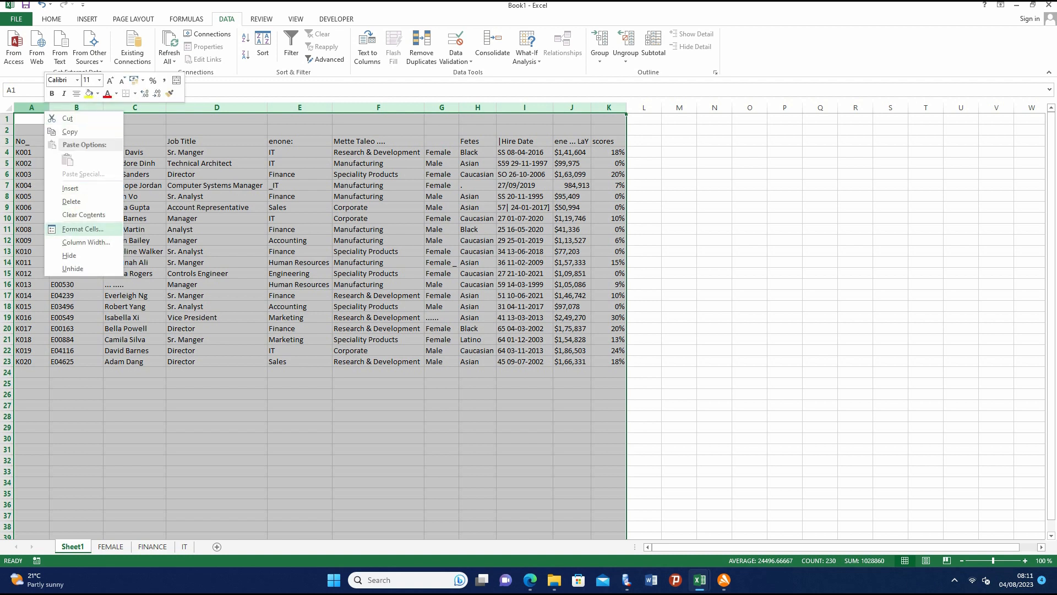
click(85, 243)
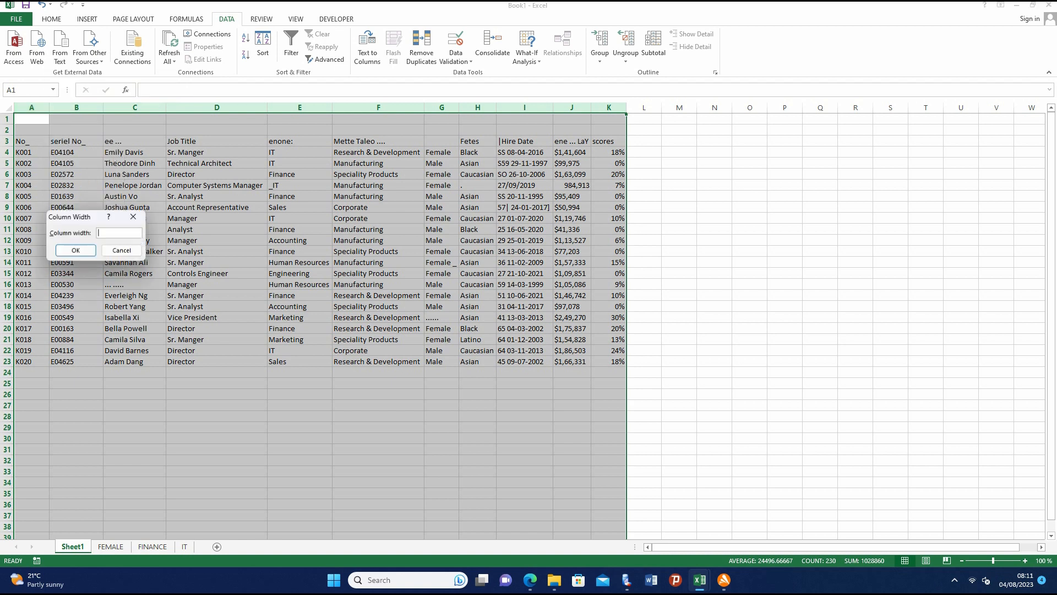
text(20)
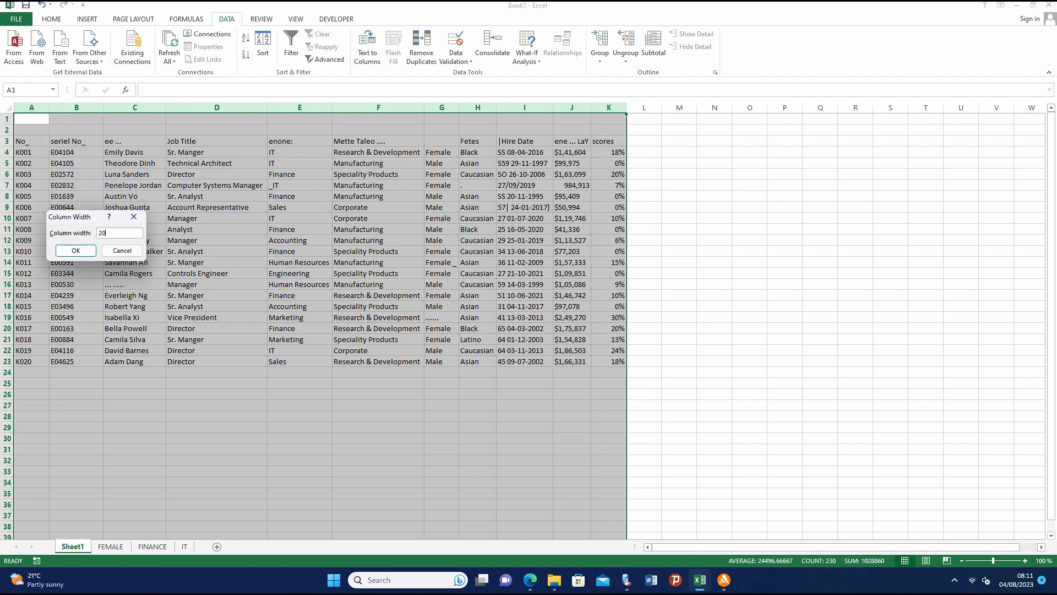
key(Return)
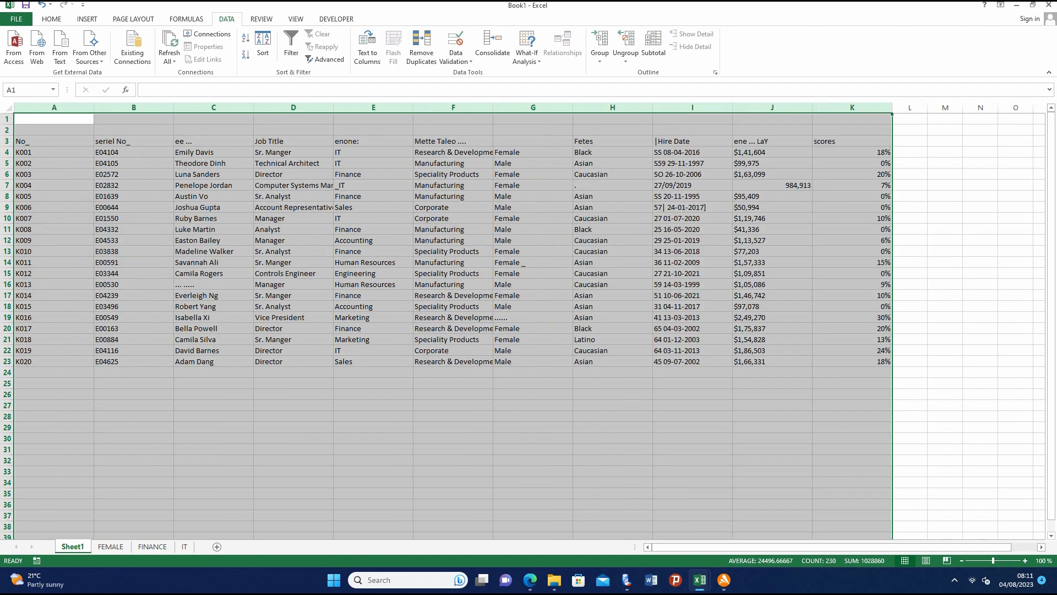
- Left-align the salary value in cell J7 on Sheet1
click(772, 504)
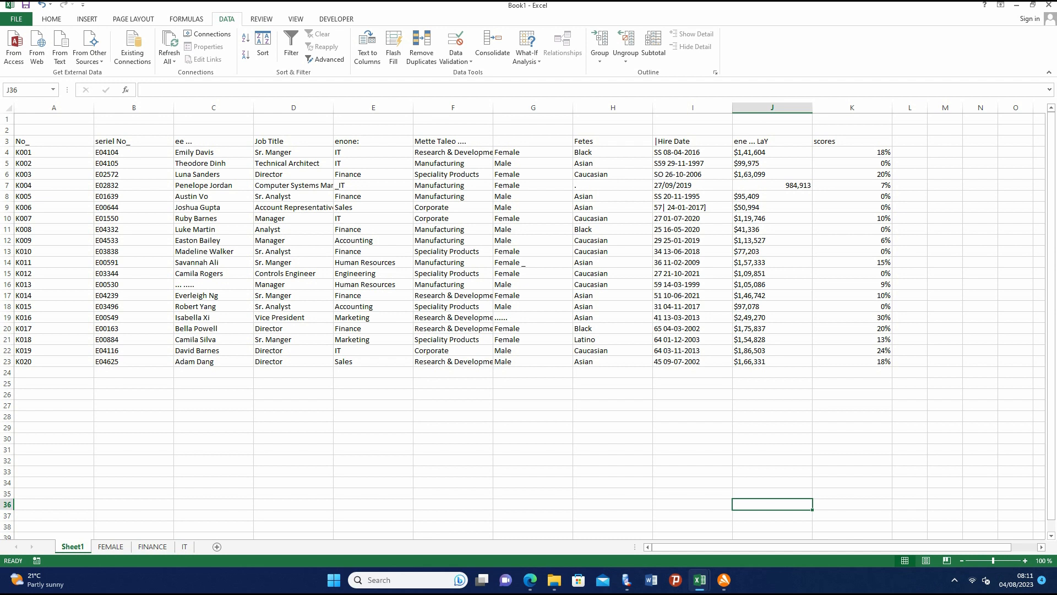
click(772, 185)
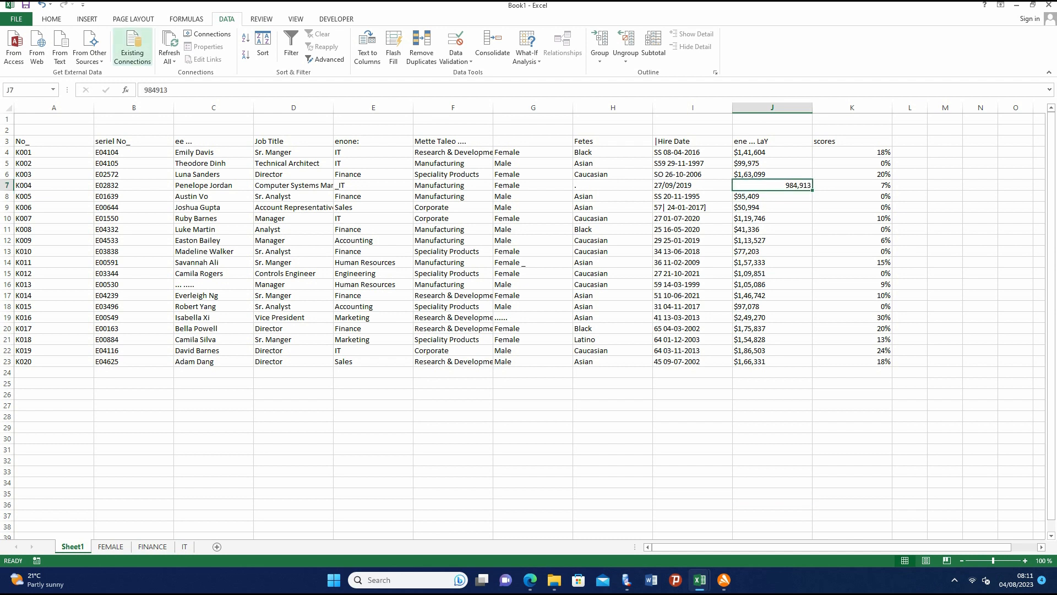
click(51, 19)
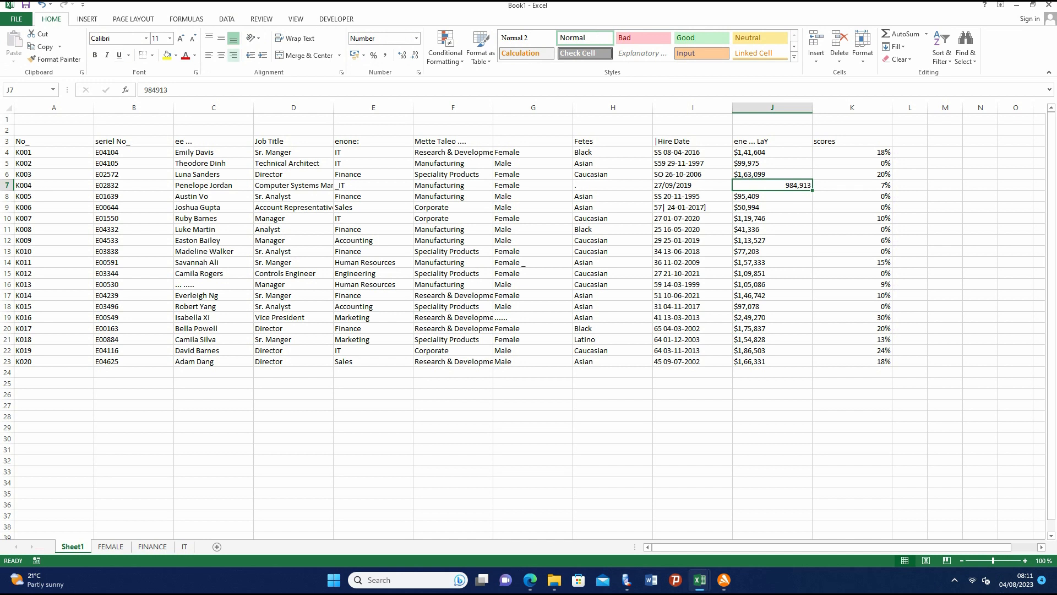
click(209, 55)
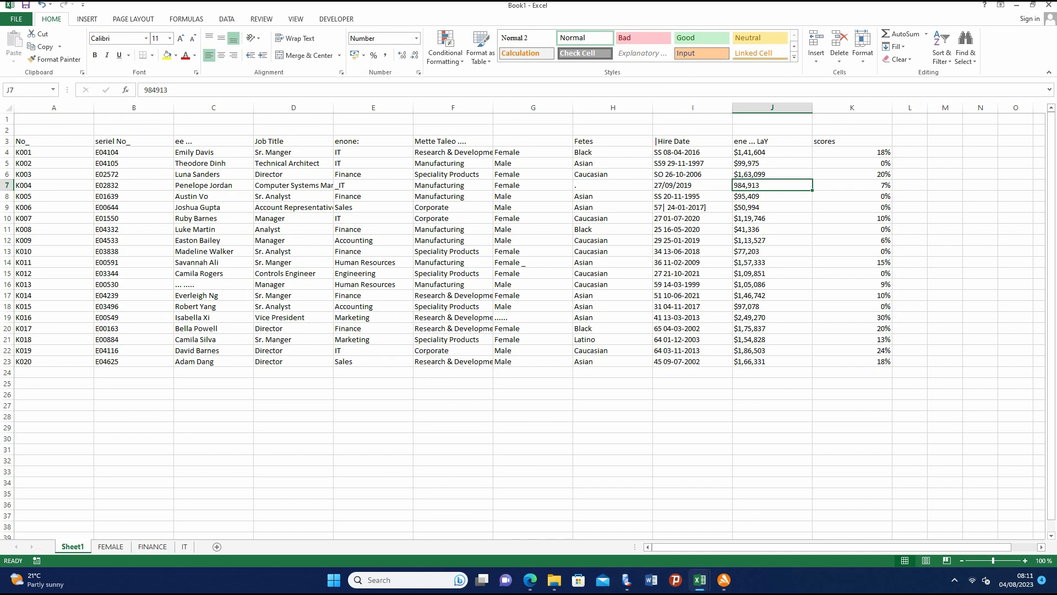
- Center the scores header in cell K3
click(852, 262)
click(852, 141)
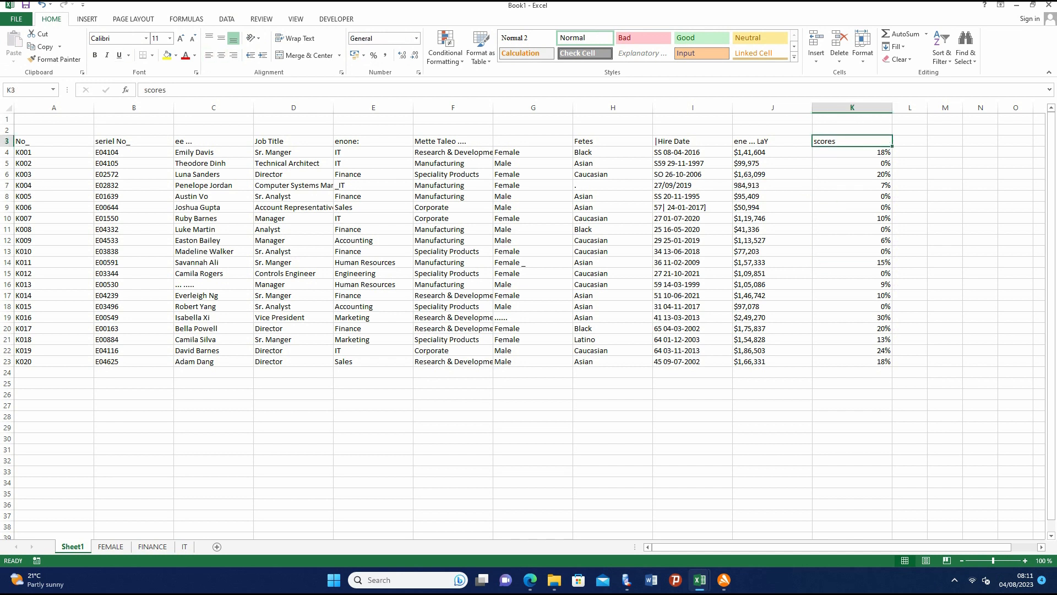
click(221, 56)
click(910, 252)
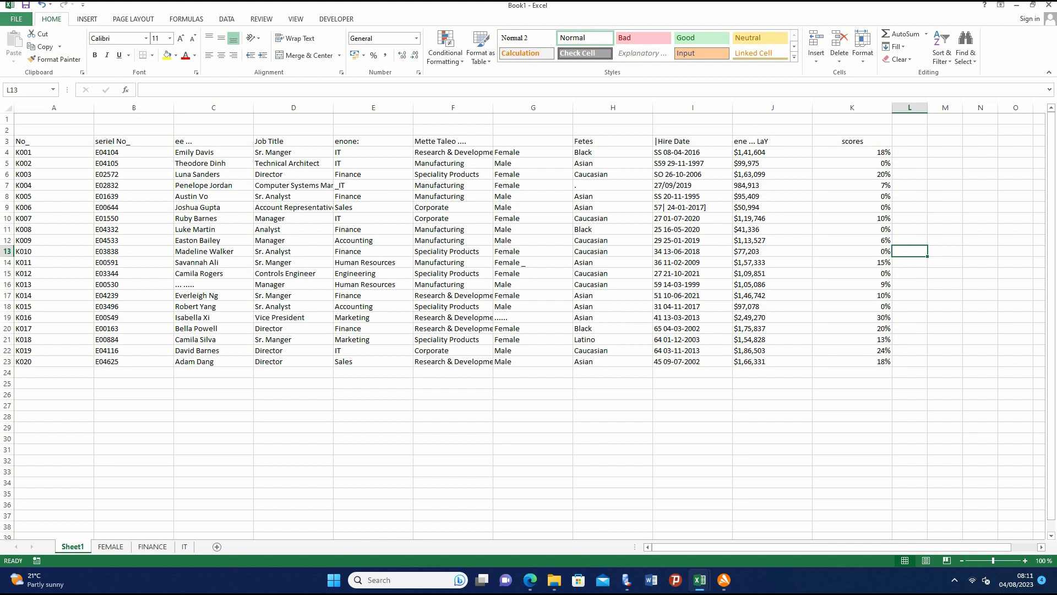
- Set the print scaling of Sheet1 to Fit All Columns on One Page
click(16, 19)
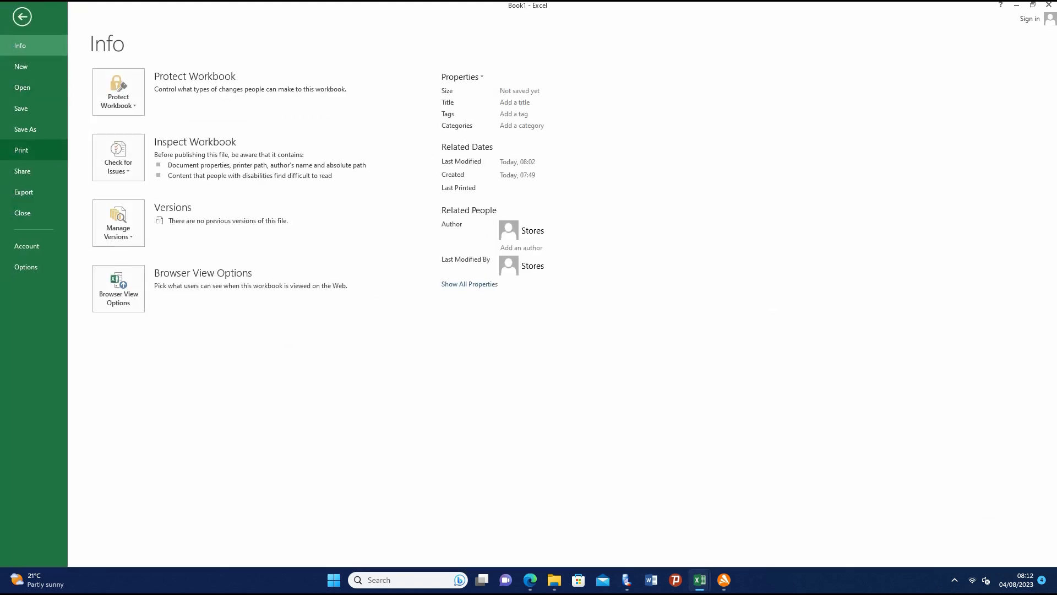
click(22, 17)
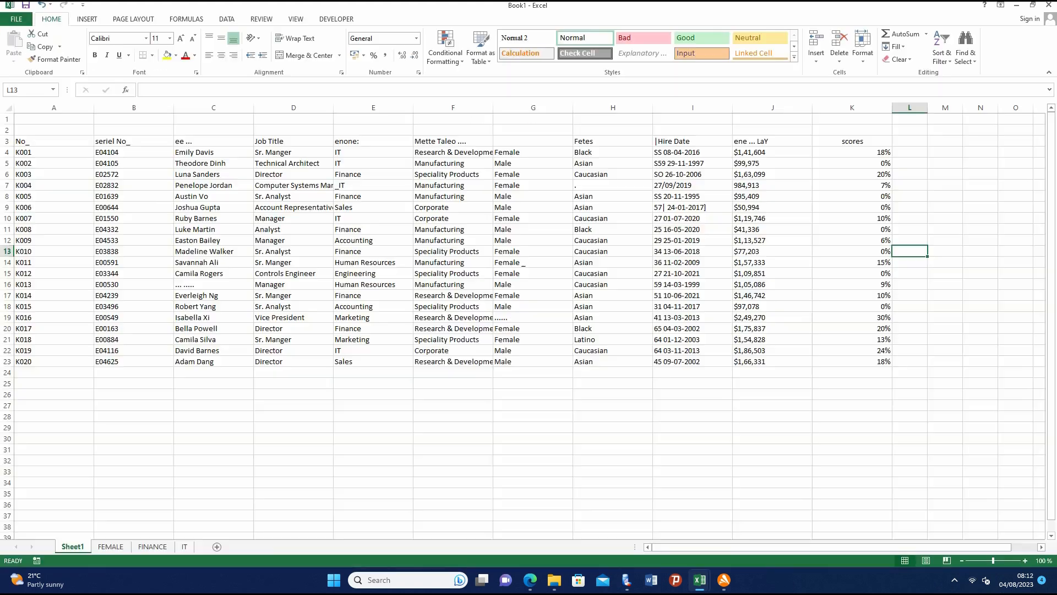
click(17, 19)
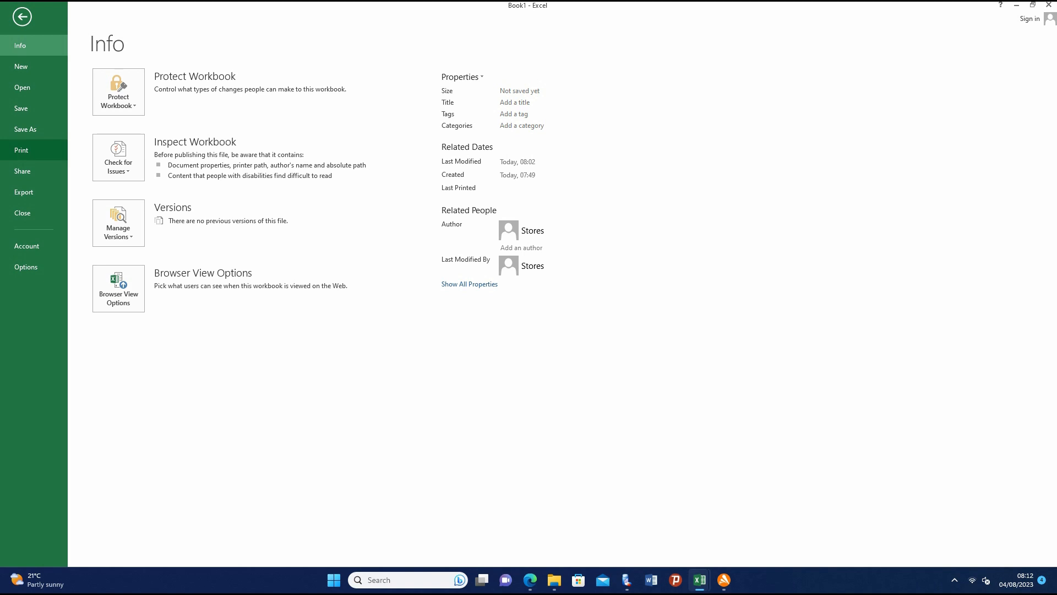
click(25, 150)
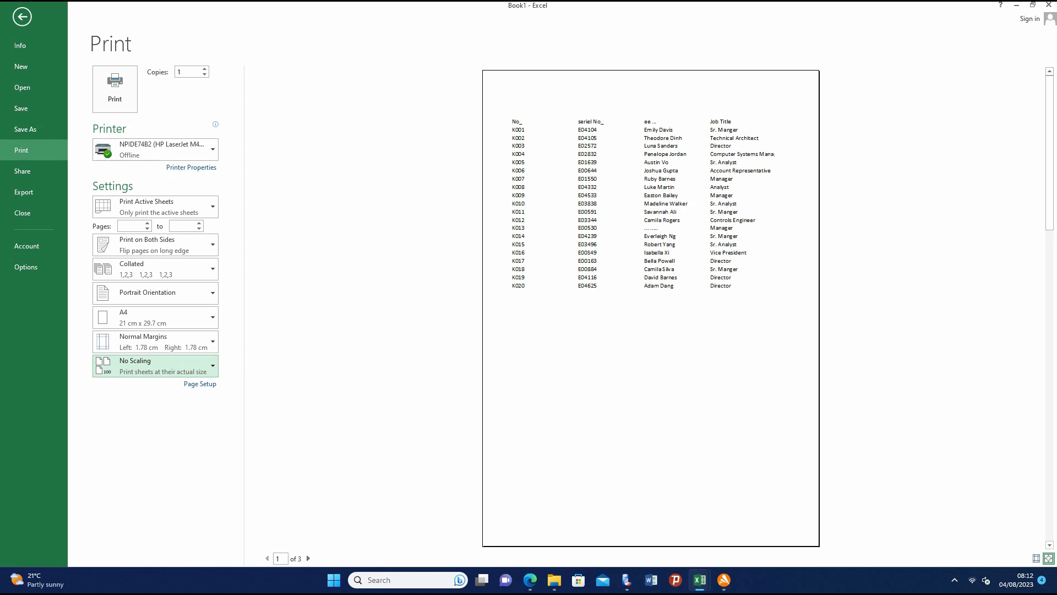
click(159, 366)
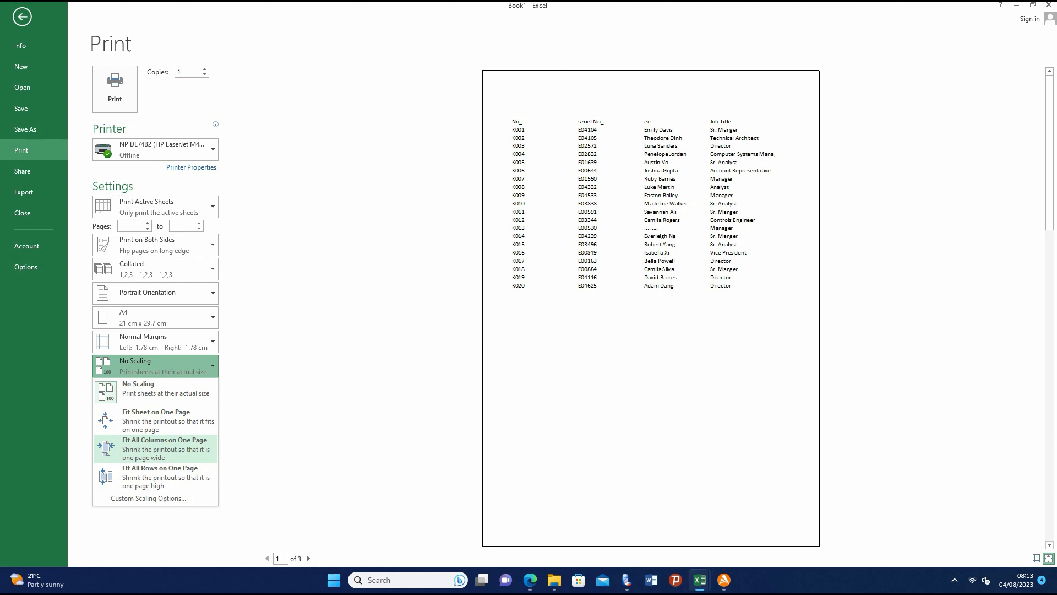
click(164, 444)
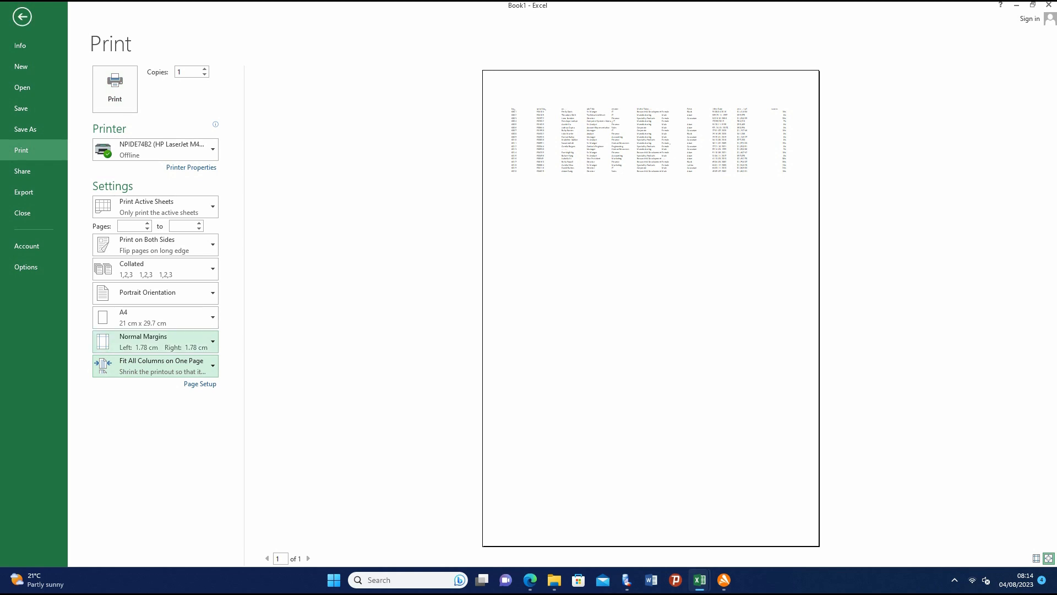
click(154, 366)
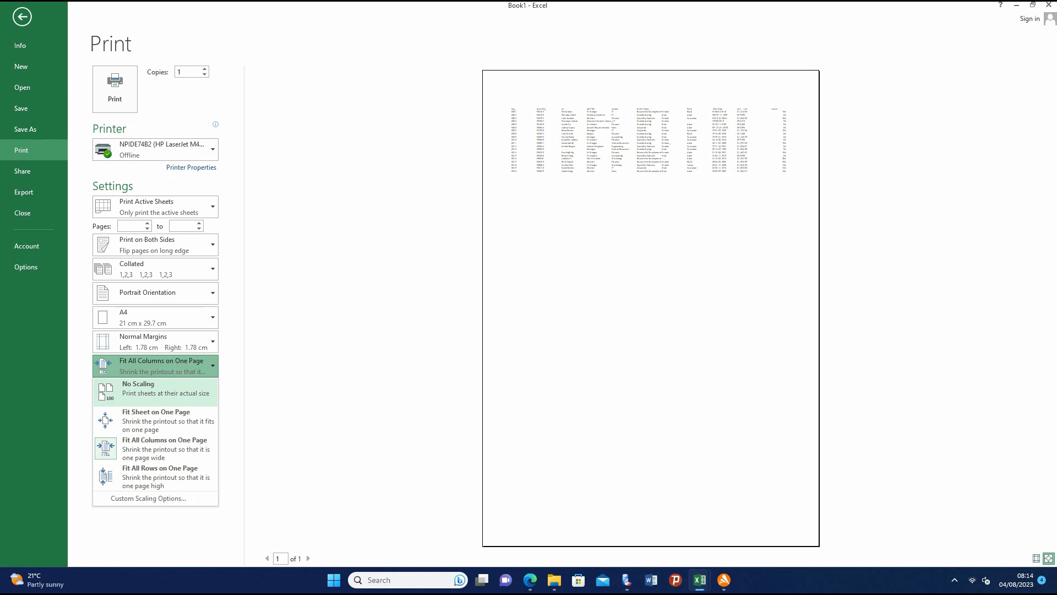
key(Escape)
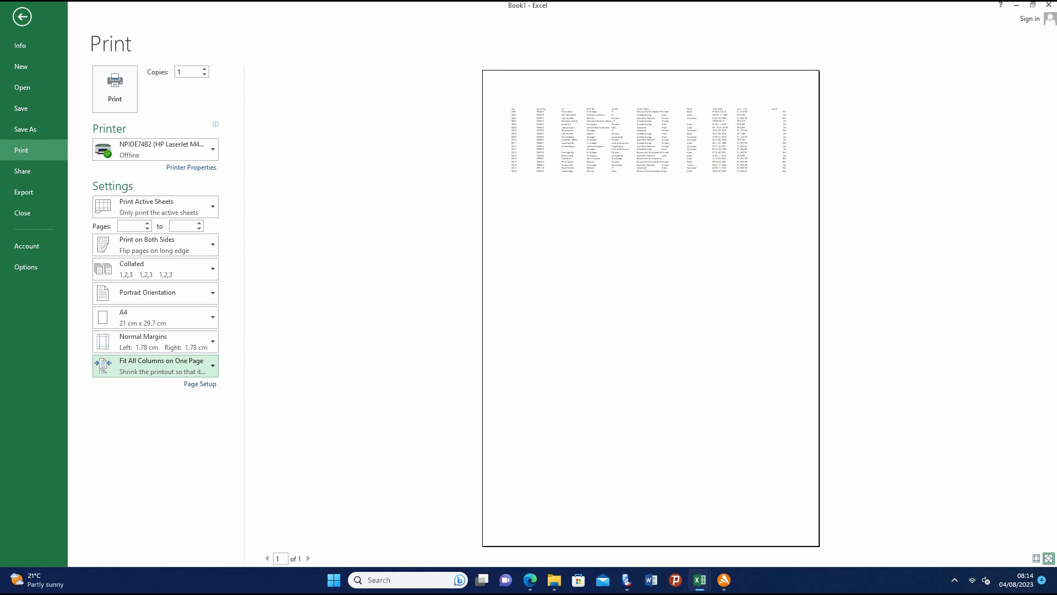
- Choose Microsoft Print to PDF as the printer and send Sheet1 to it
click(156, 150)
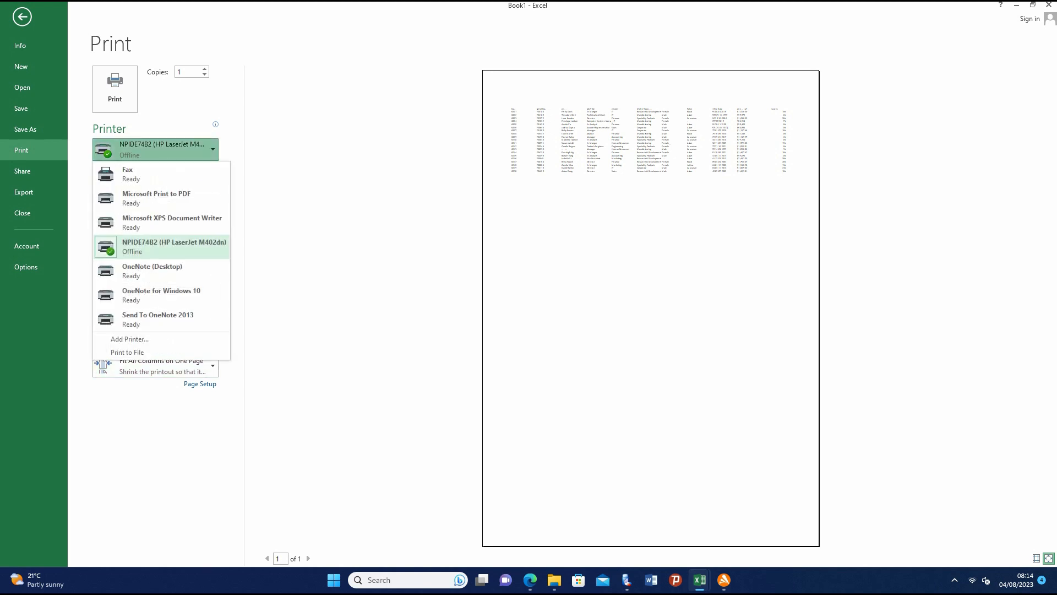
click(160, 199)
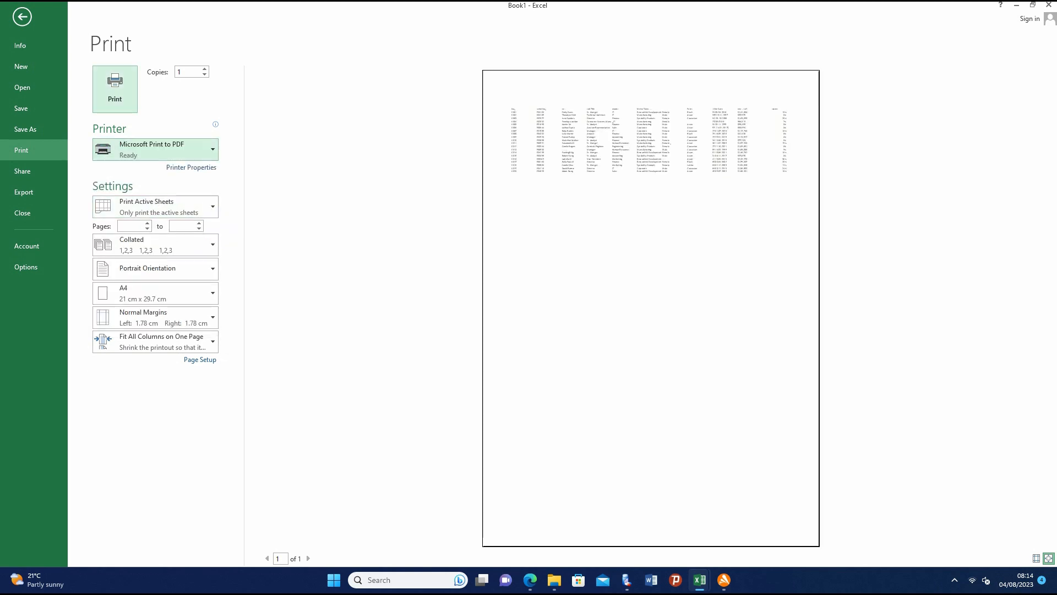
click(114, 88)
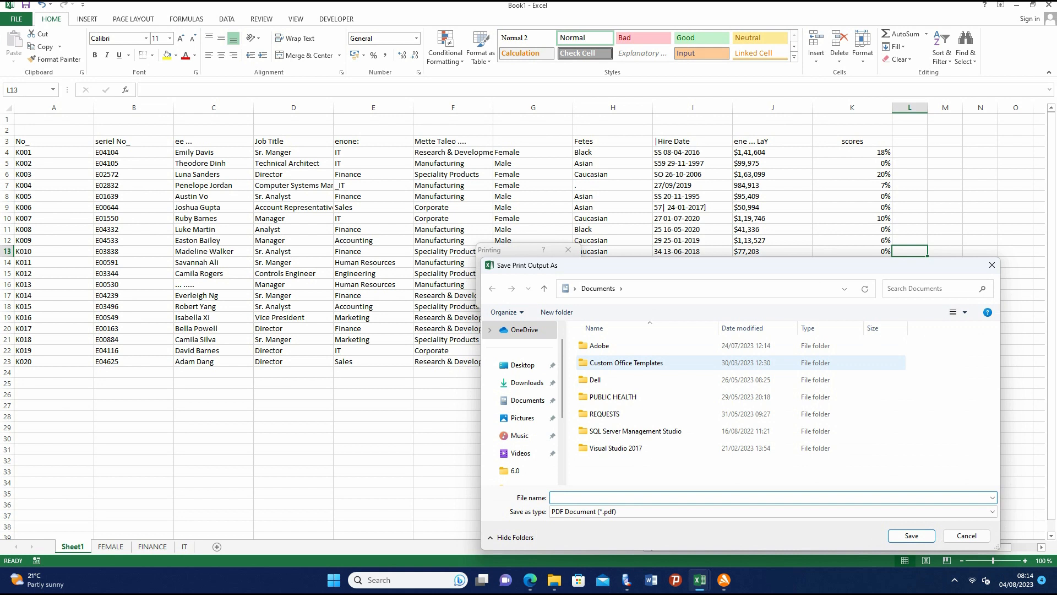
key(Escape)
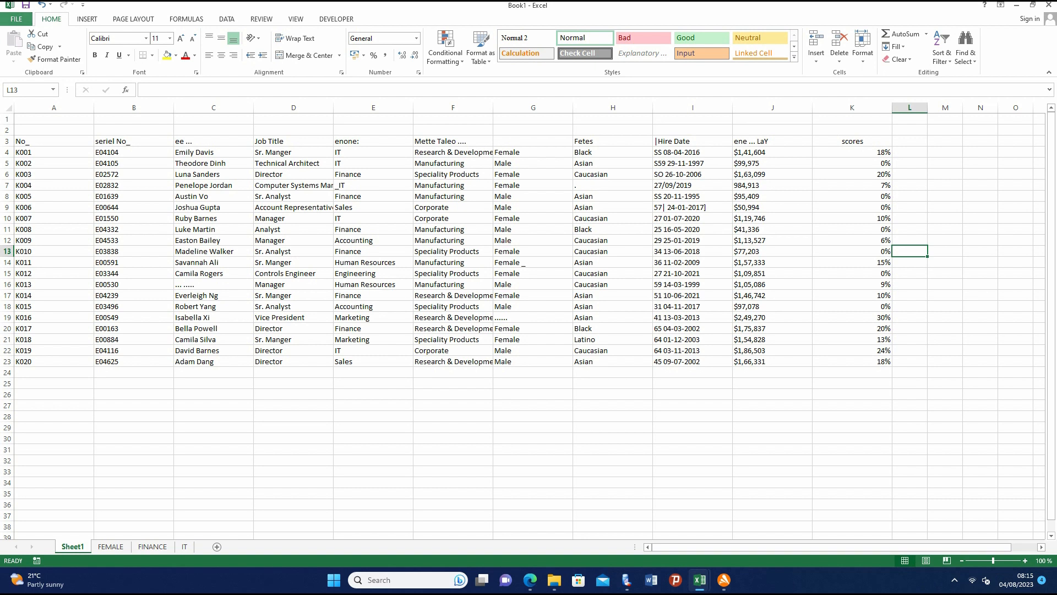
- Print Sheet1 to PDF again and save the output on the Desktop as NAME
click(16, 19)
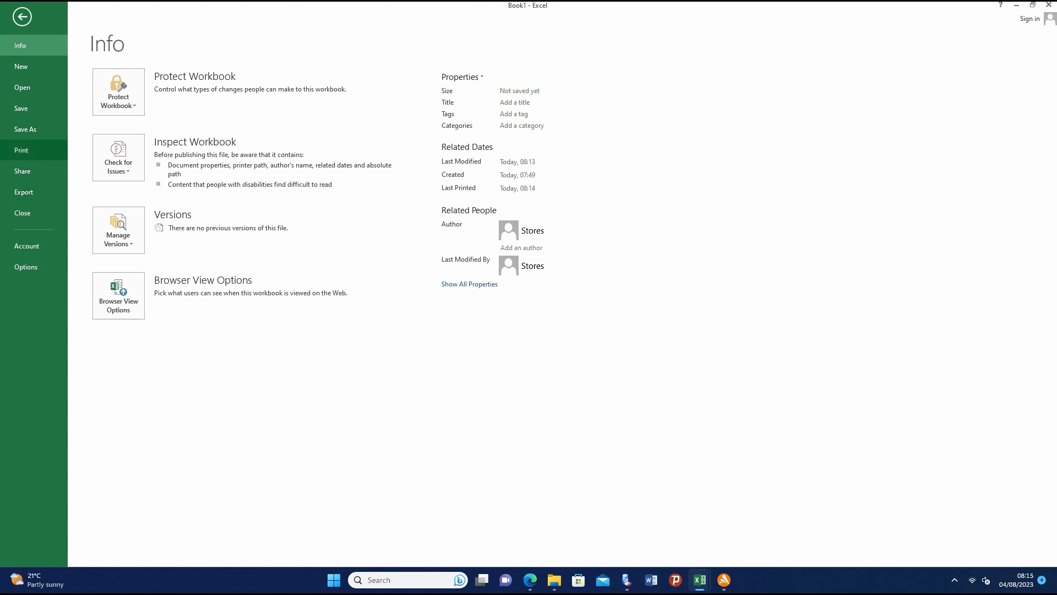
click(22, 150)
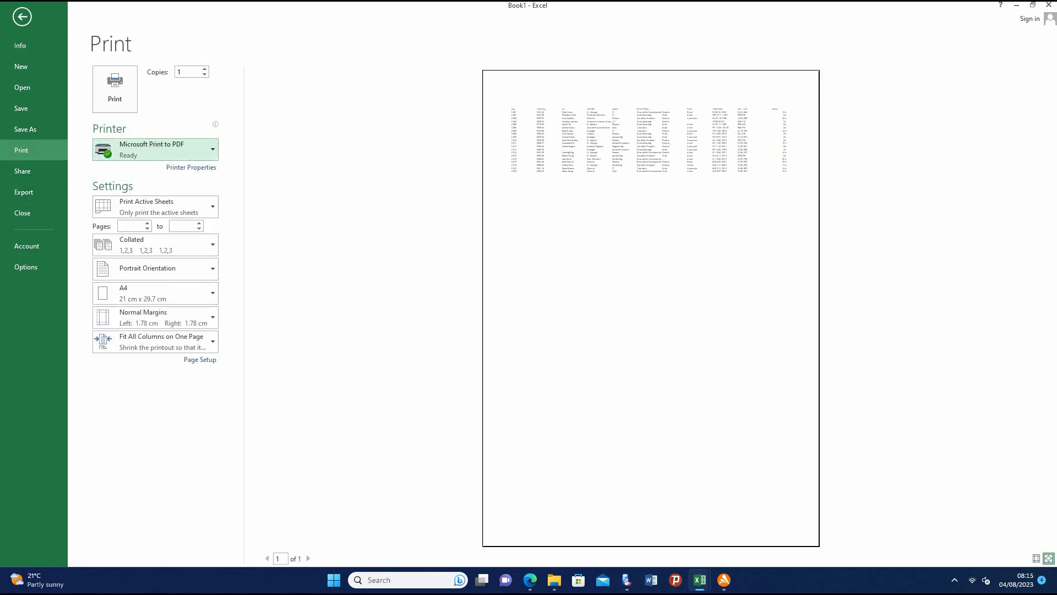
click(154, 149)
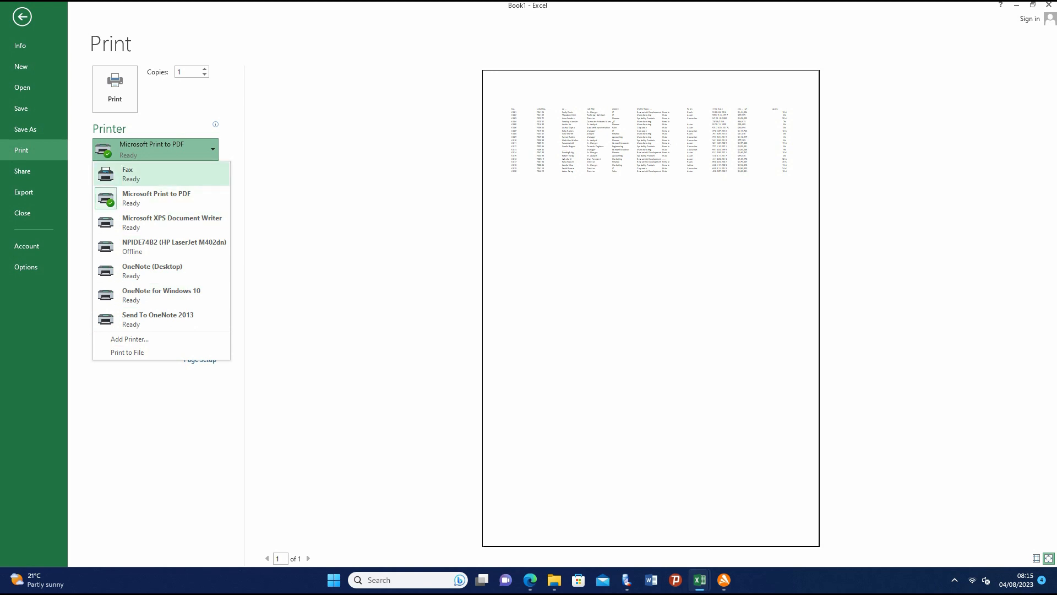
key(Escape)
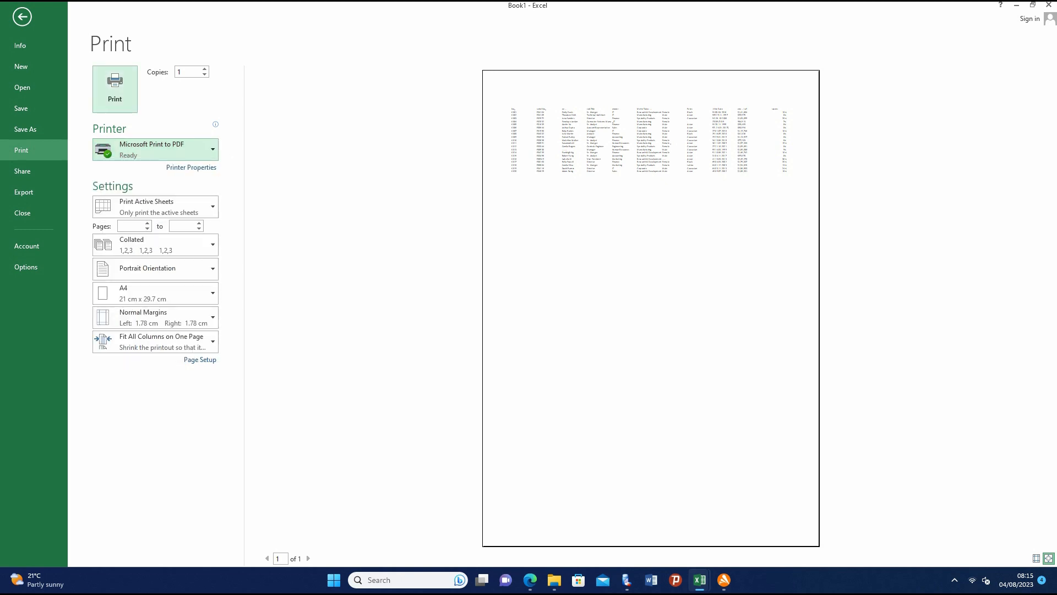
click(115, 88)
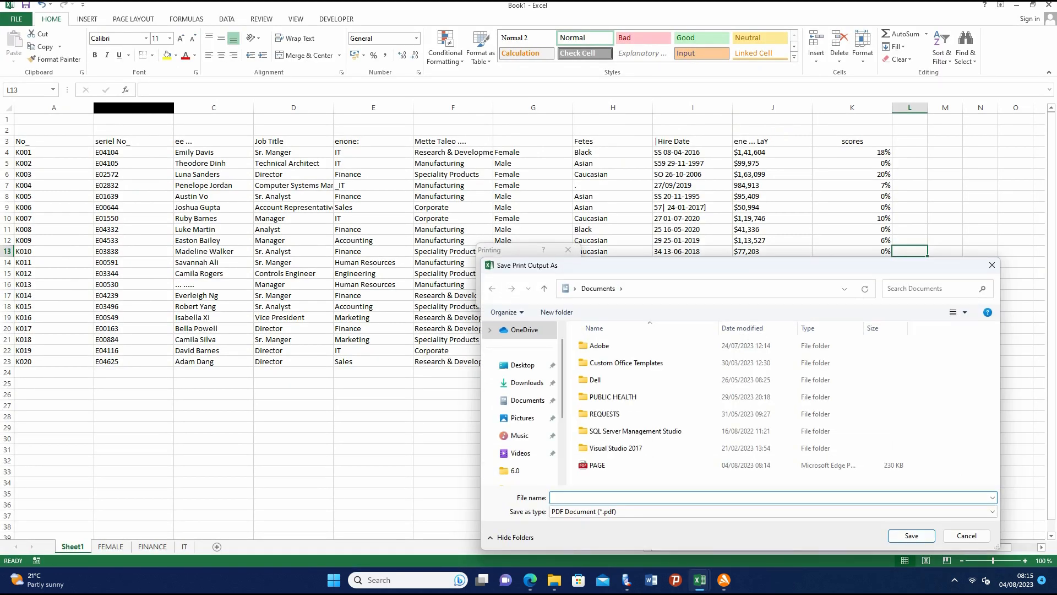
text(NAME)
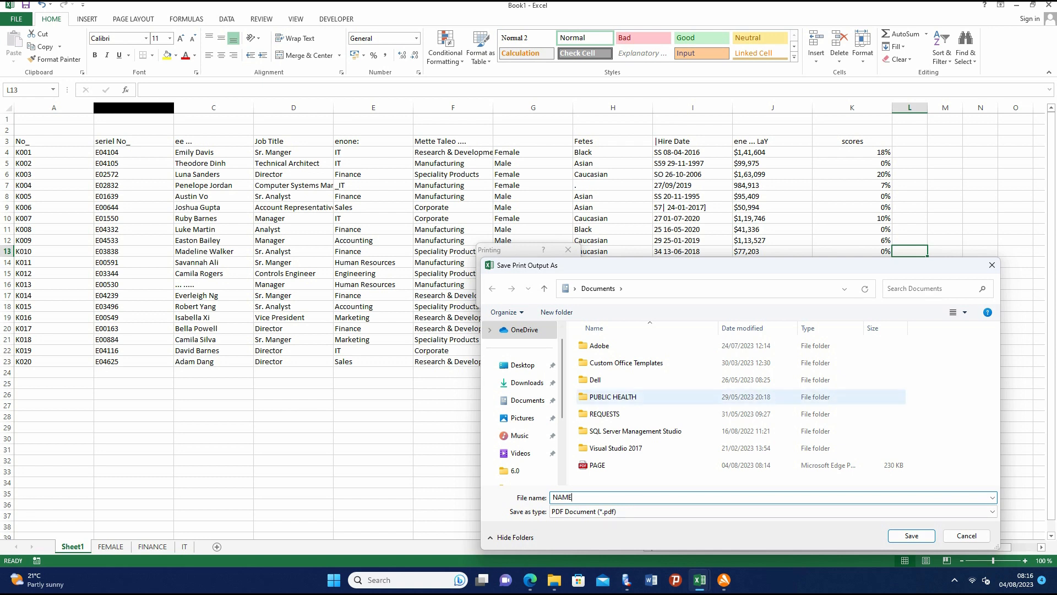
click(522, 365)
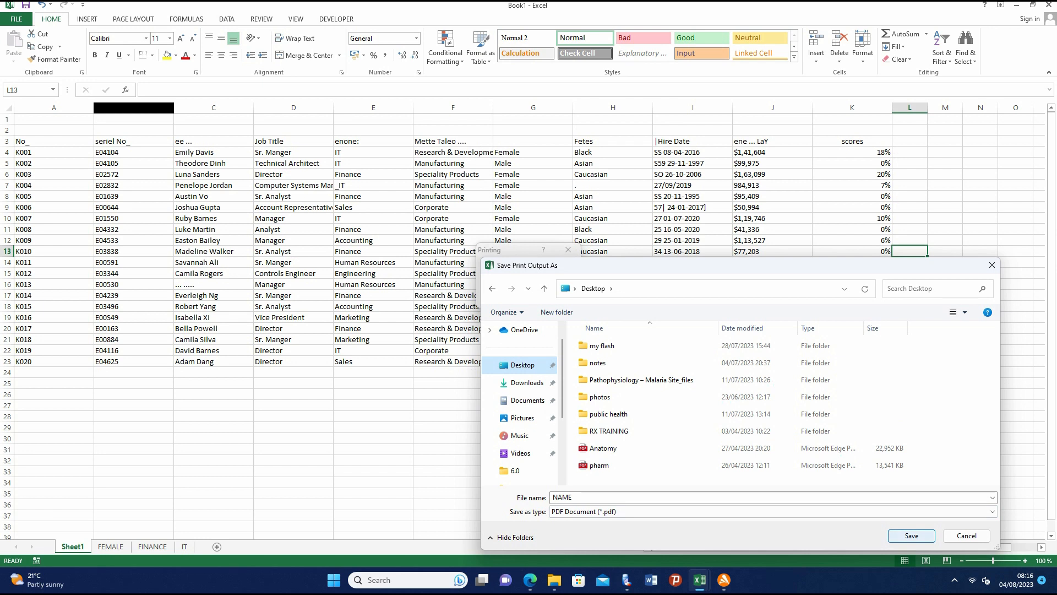
click(911, 535)
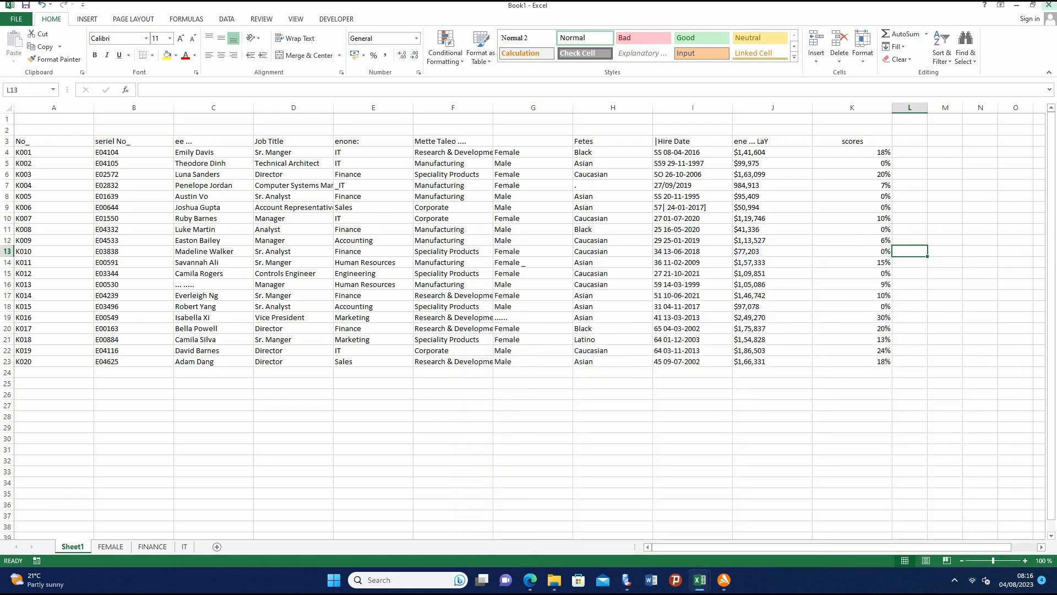
- Clear the open windows off the desktop and open the NAME PDF to look over the printed table
click(1017, 5)
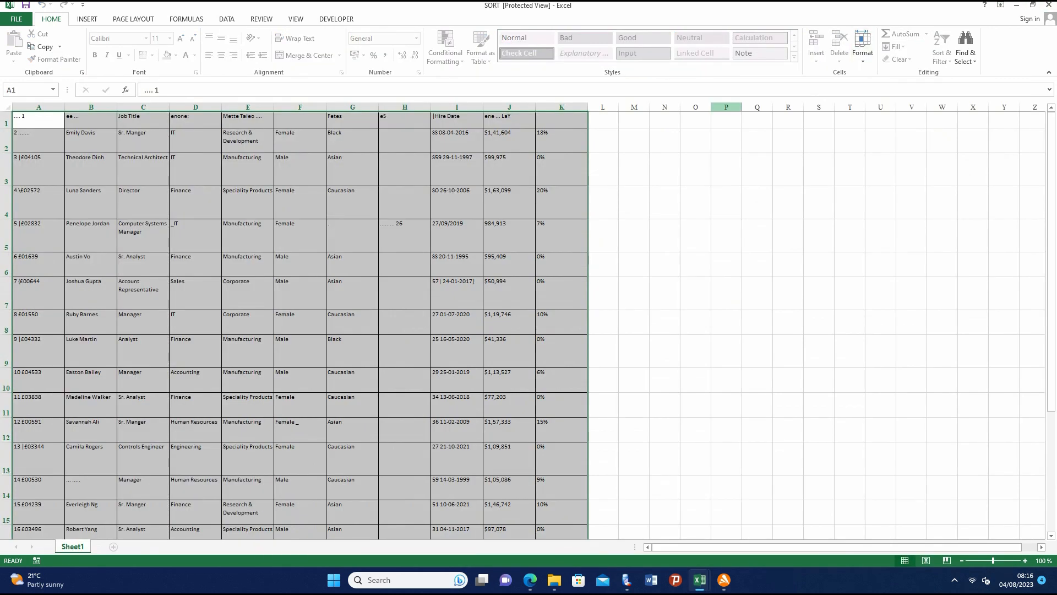
click(1017, 5)
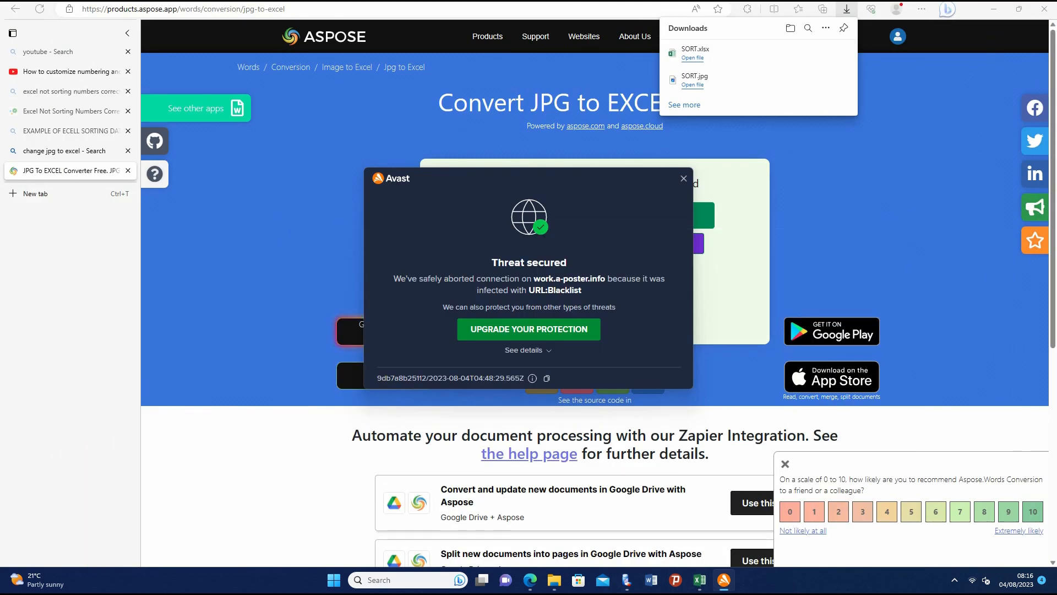
click(994, 9)
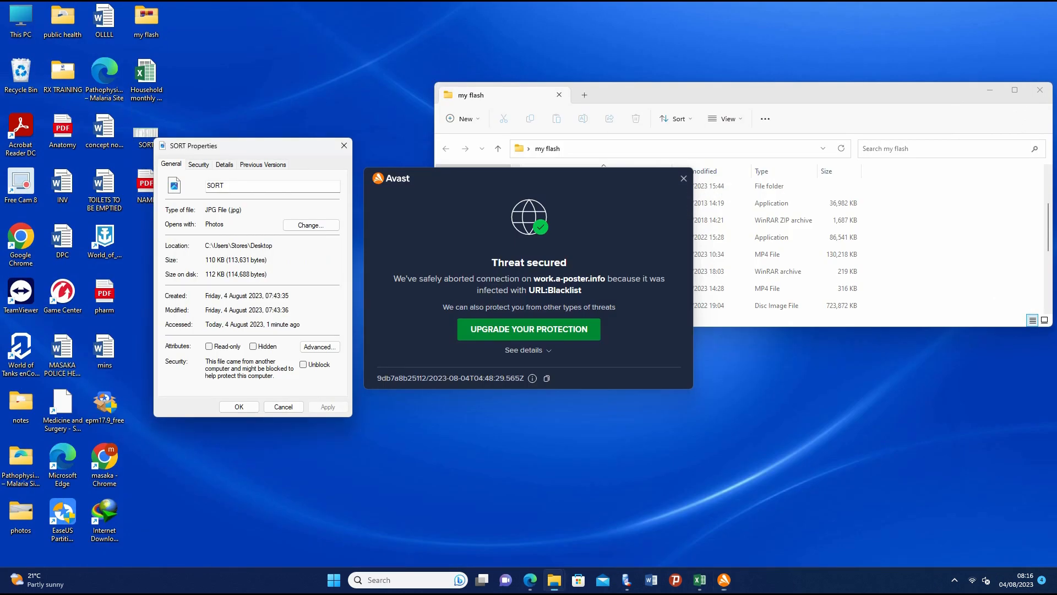
drag(330, 145, 369, 153)
click(381, 153)
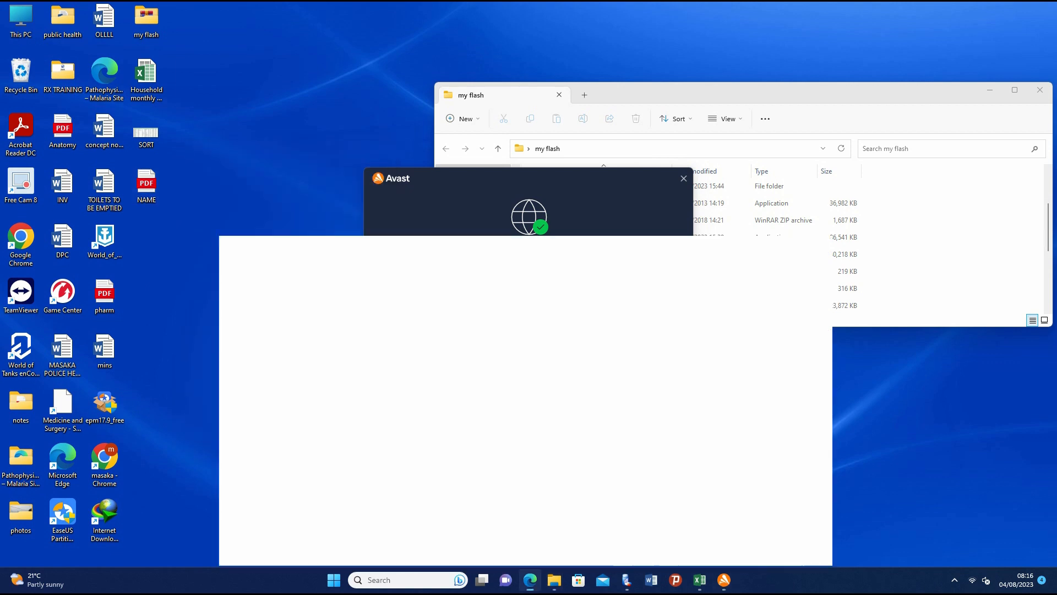
double_click(147, 185)
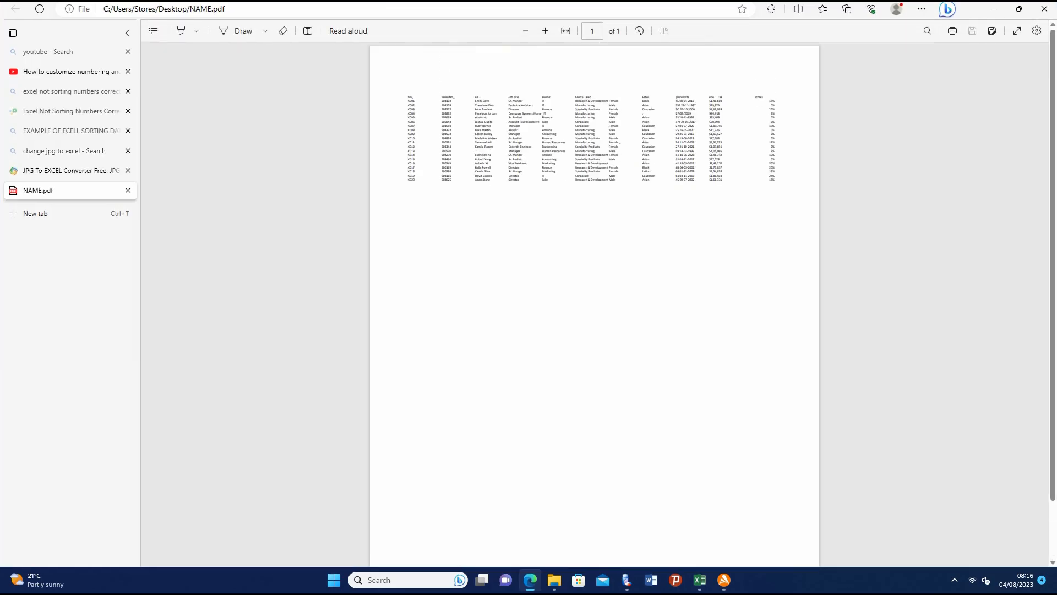
scroll(595, 275, down, 1)
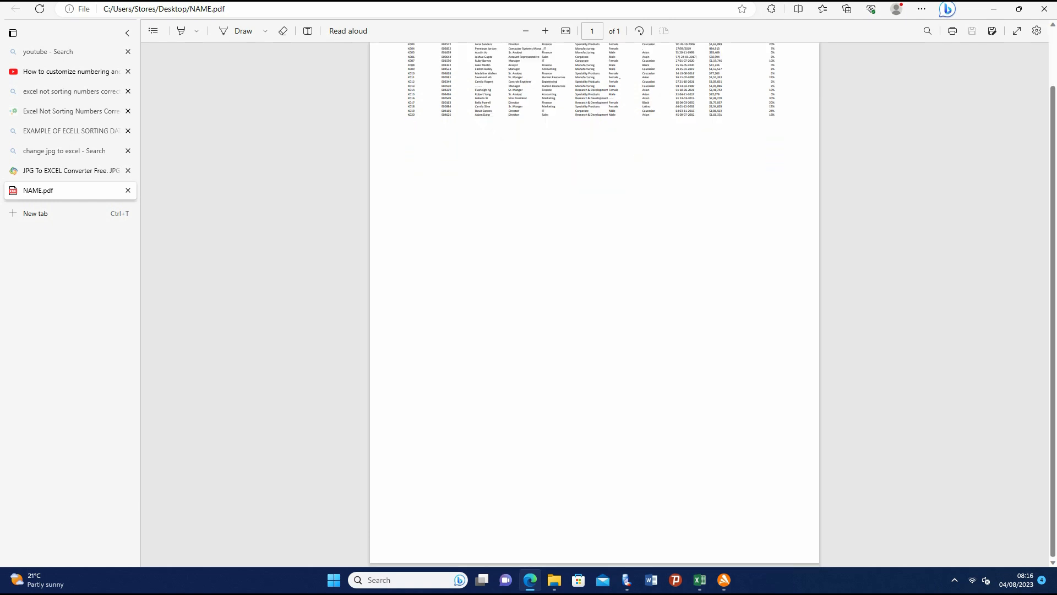